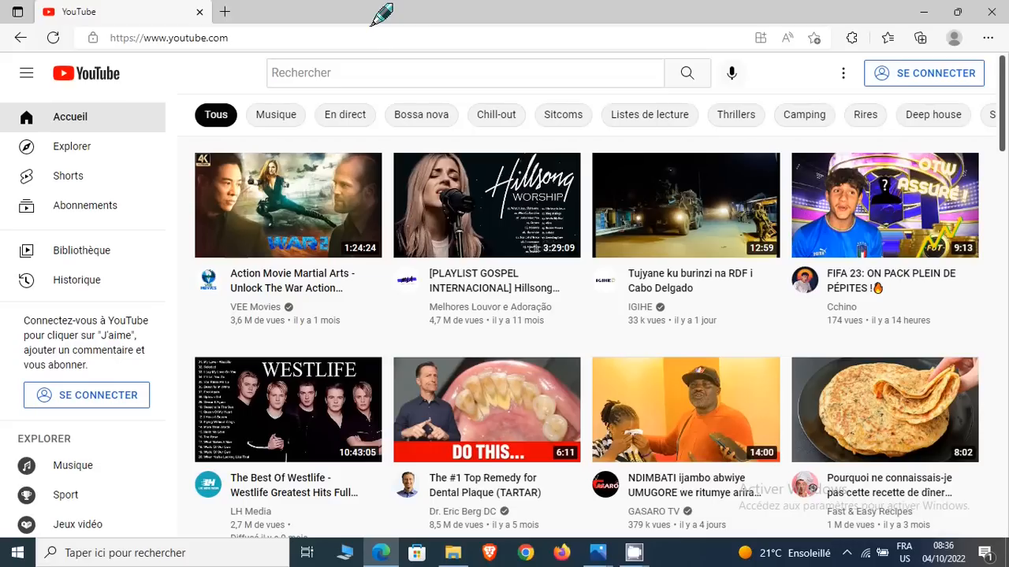
- View the phone screenshots 1111.jpg and 2222.jpg on switching mobile YouTube to the desktop version, closing each one
left_click(333, 82)
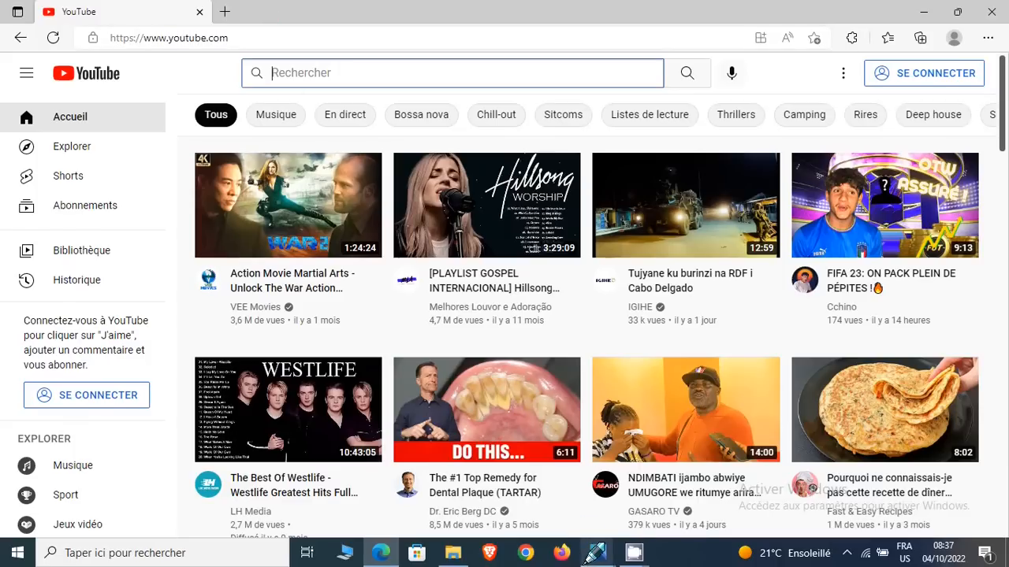
mouse_move(586, 562)
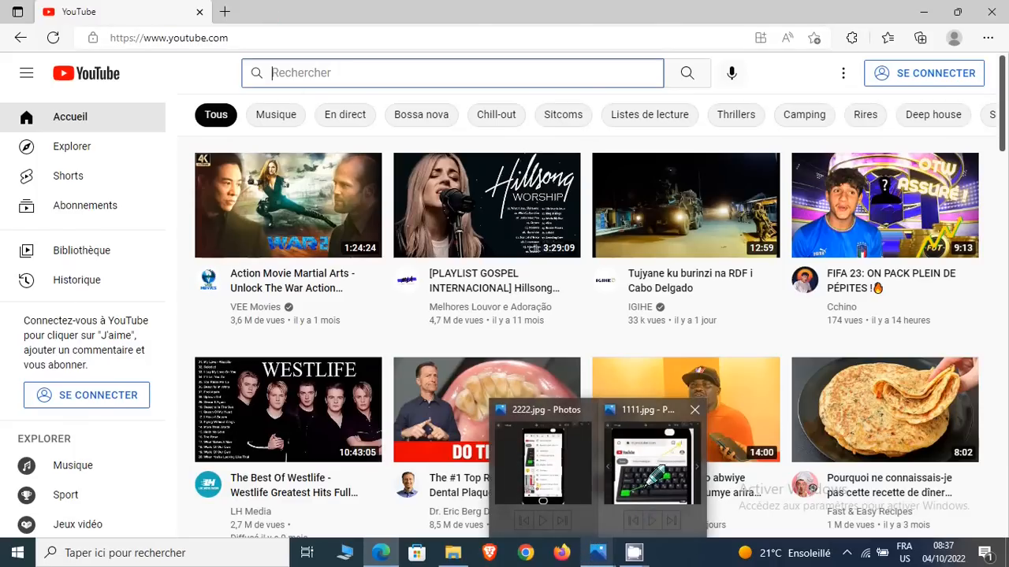
left_click(653, 473)
left_click_drag(225, 90, 311, 44)
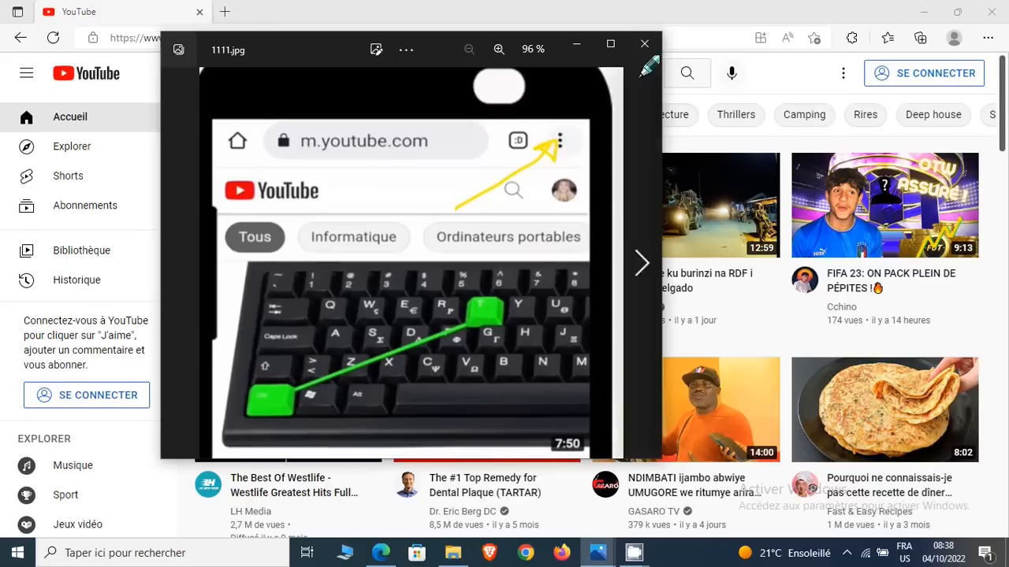
left_click(643, 45)
left_click(599, 553)
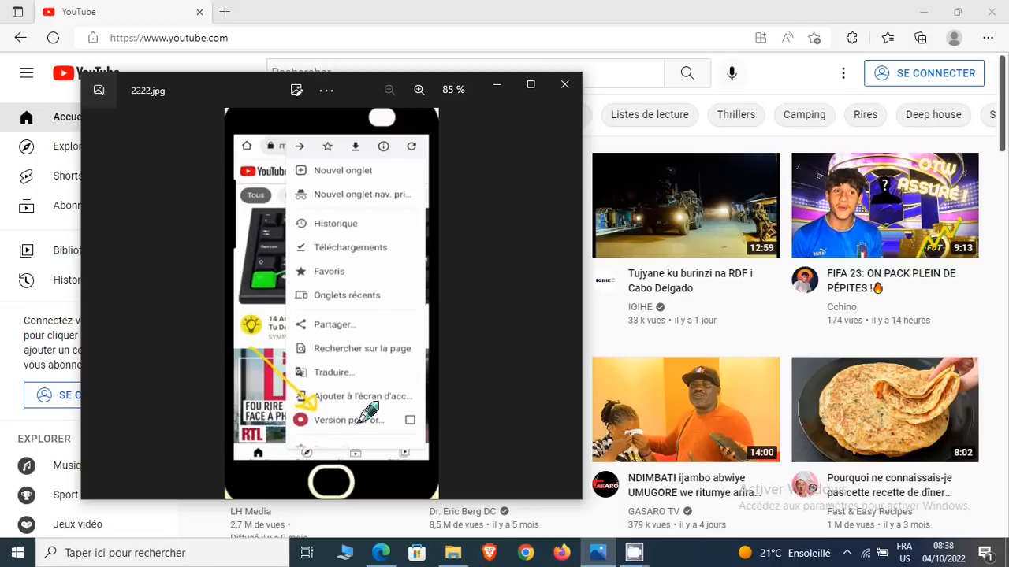
left_click(565, 85)
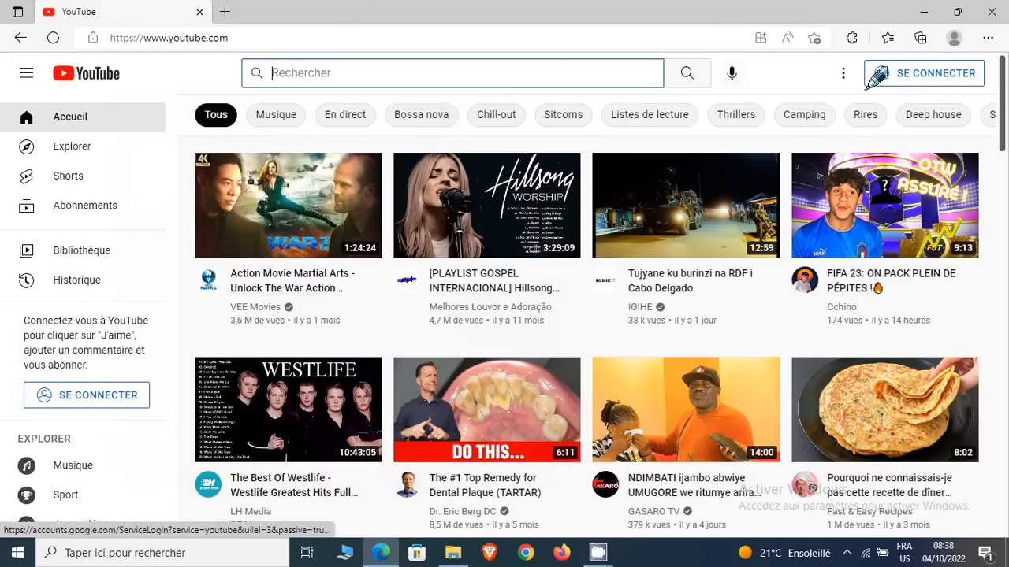
- Sign in to YouTube with the last saved Google account in the list, entering the account password
left_click(921, 75)
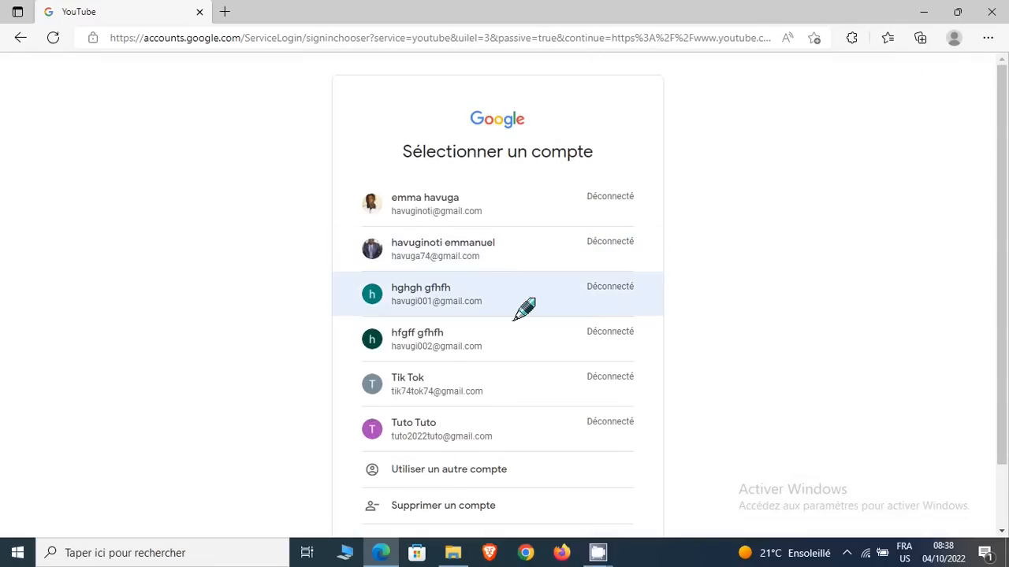
scroll(524, 310, "down", 1)
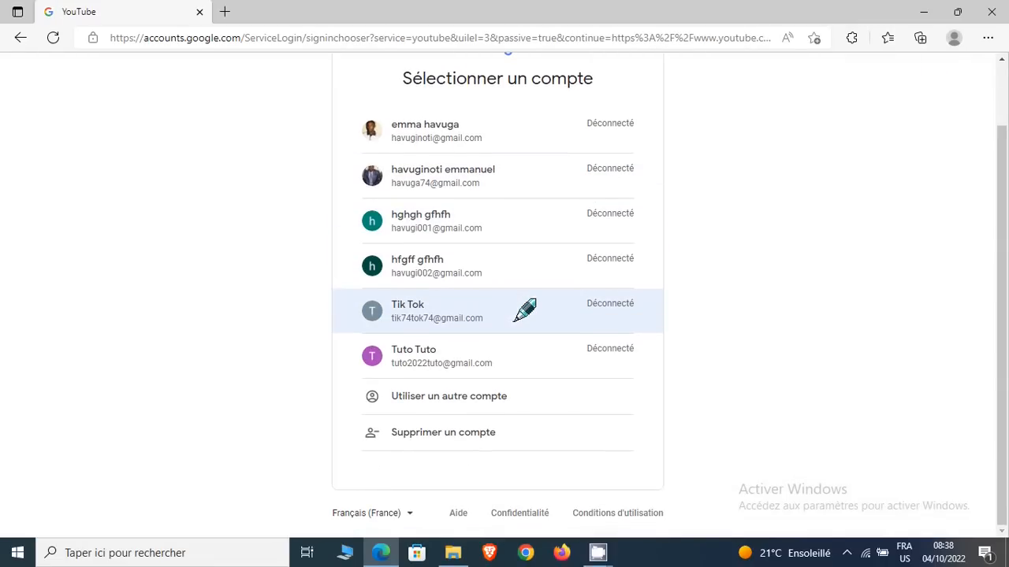
left_click(428, 365)
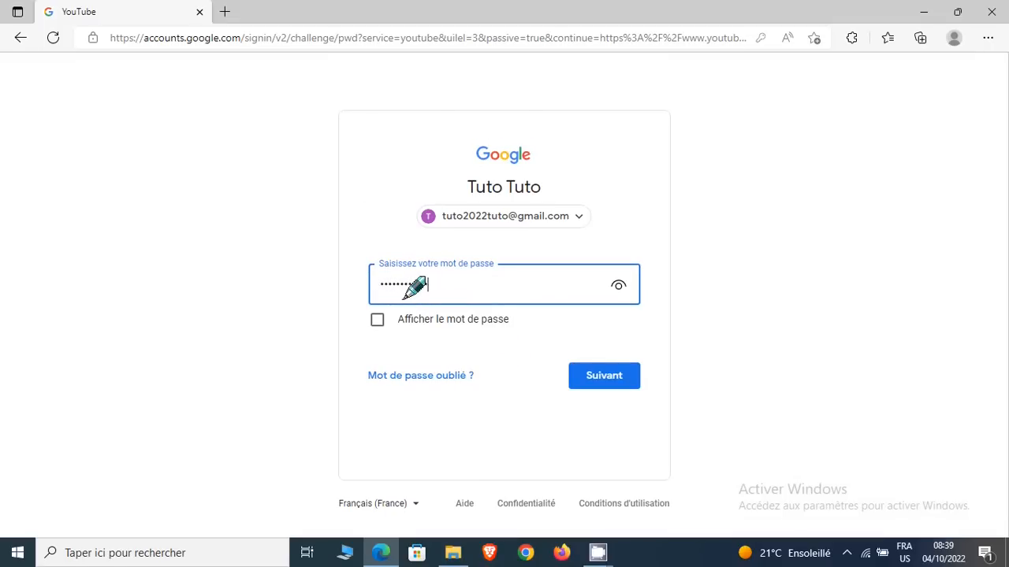
left_click(604, 375)
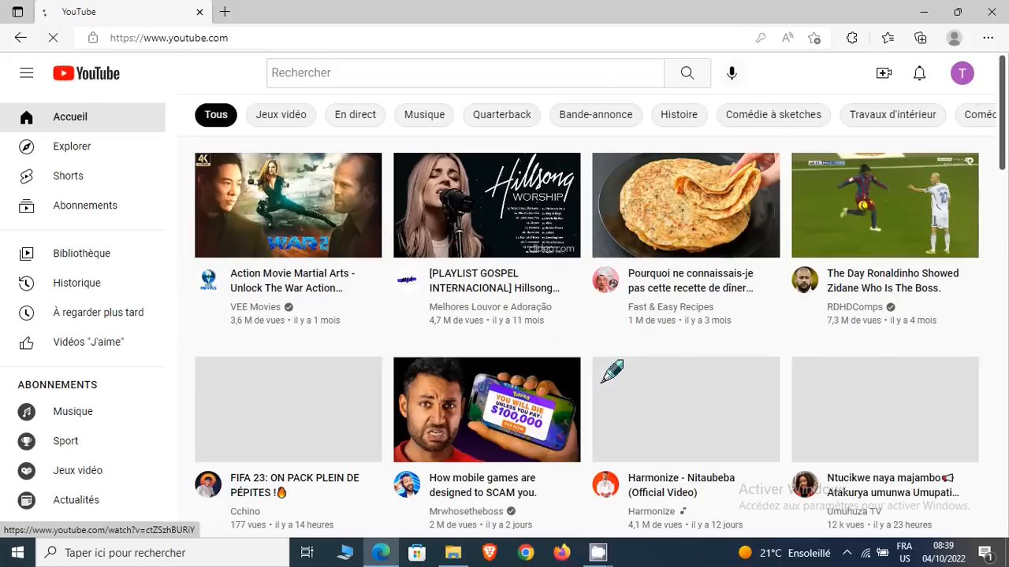
left_click(806, 70)
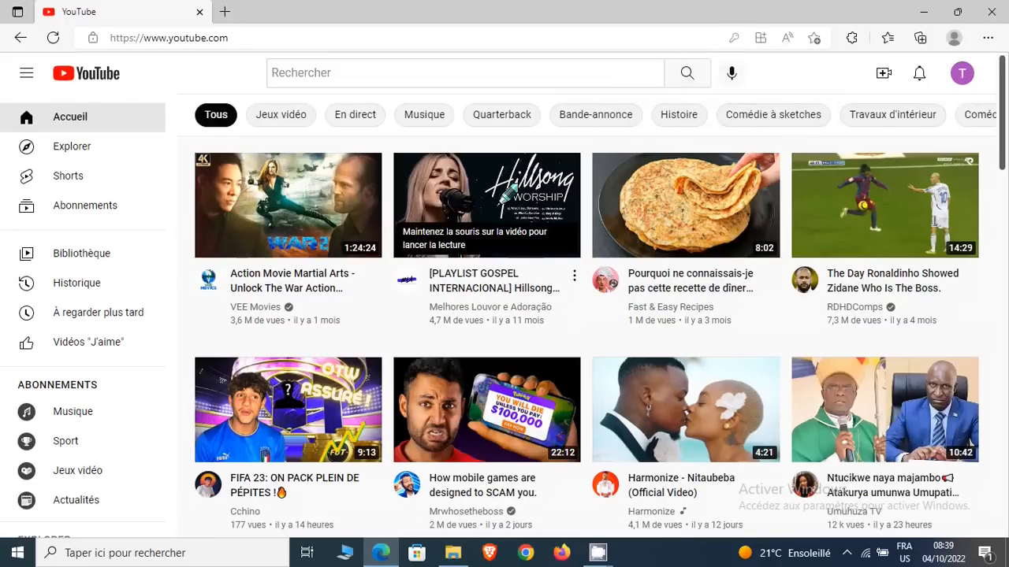
mouse_move(500, 216)
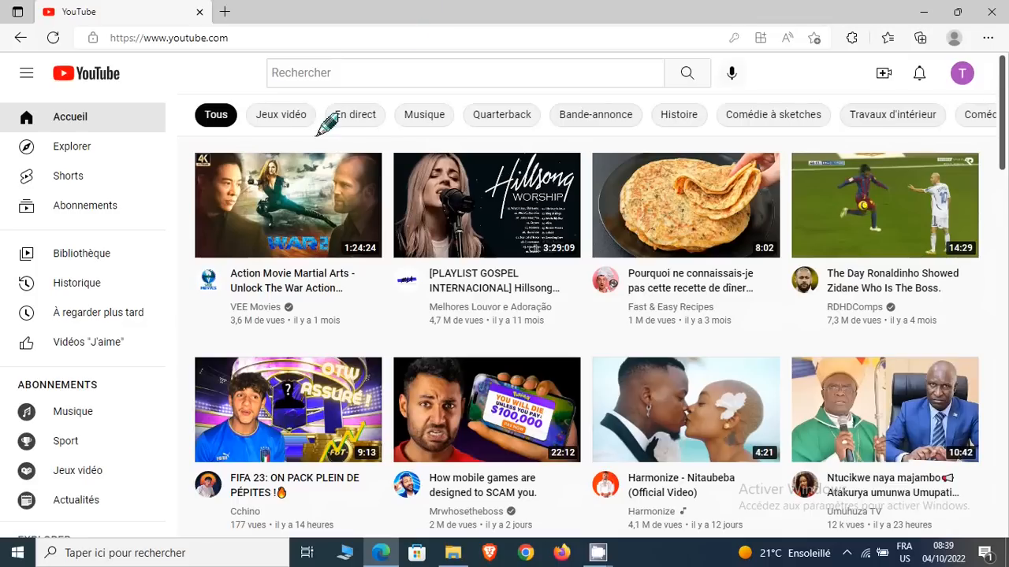
mouse_move(269, 193)
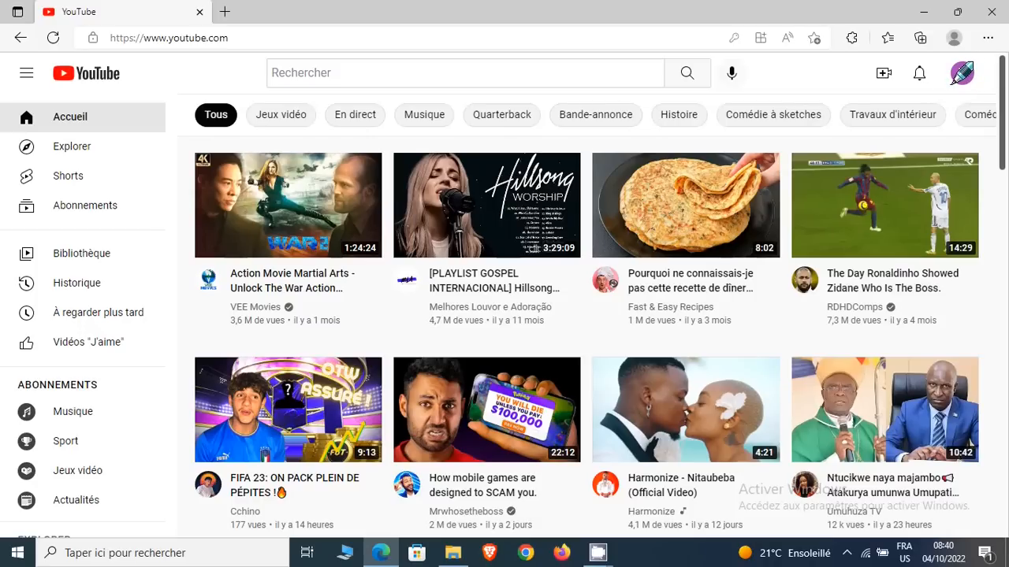
- Create a YouTube channel for the signed-in account with the name "Tuto et Astuces"
left_click(962, 72)
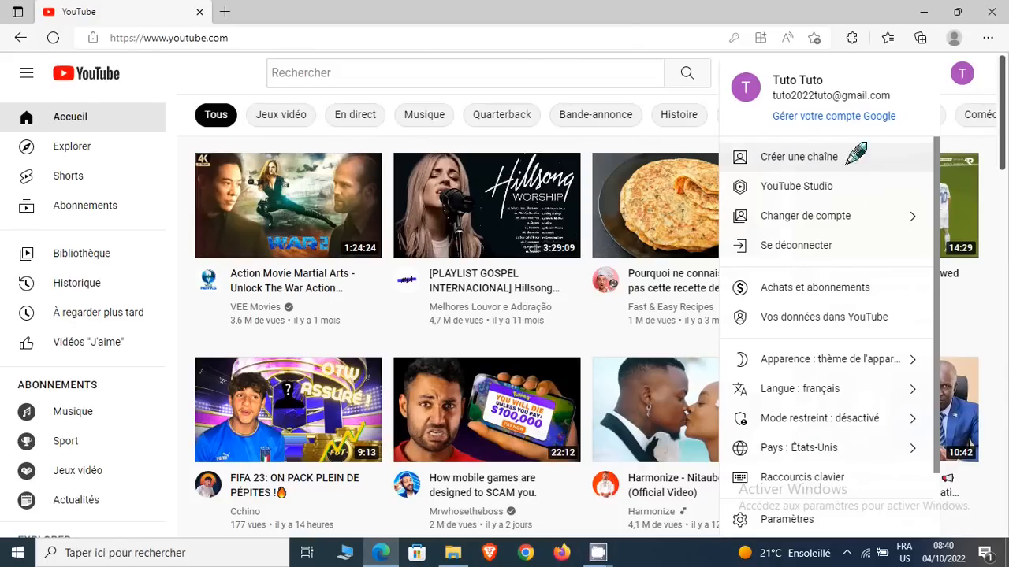
left_click(799, 156)
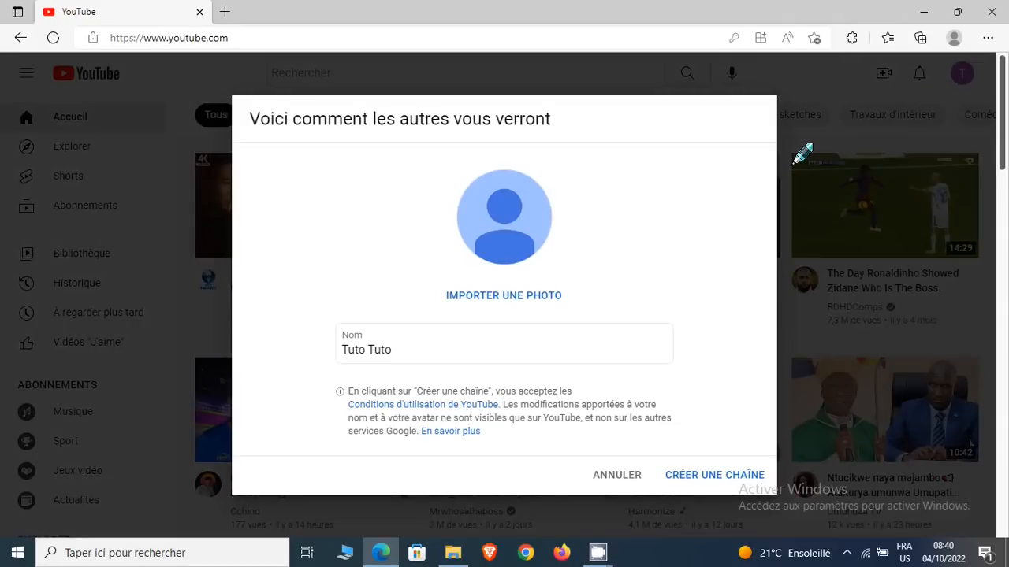
left_click(395, 356)
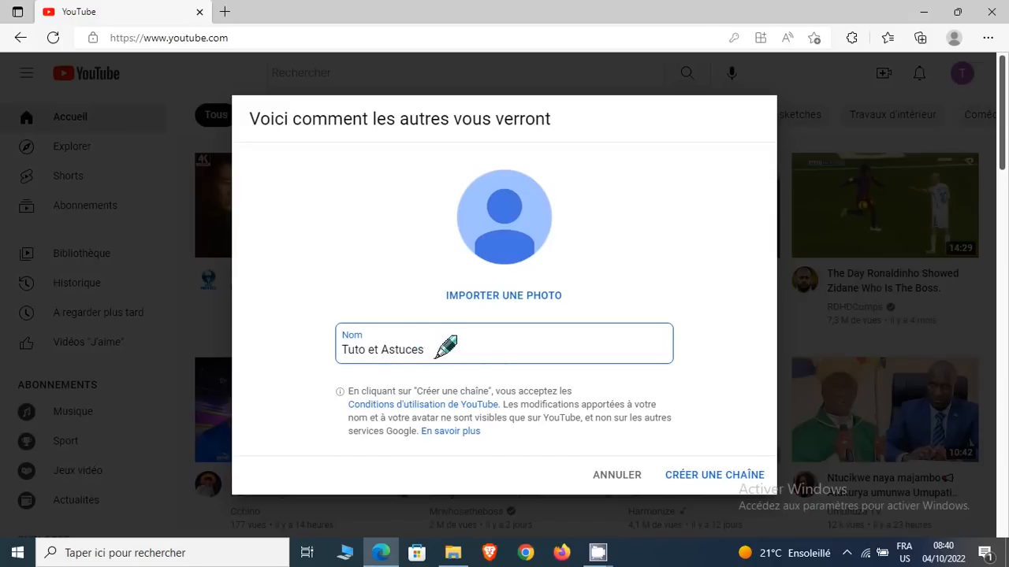
left_click(709, 476)
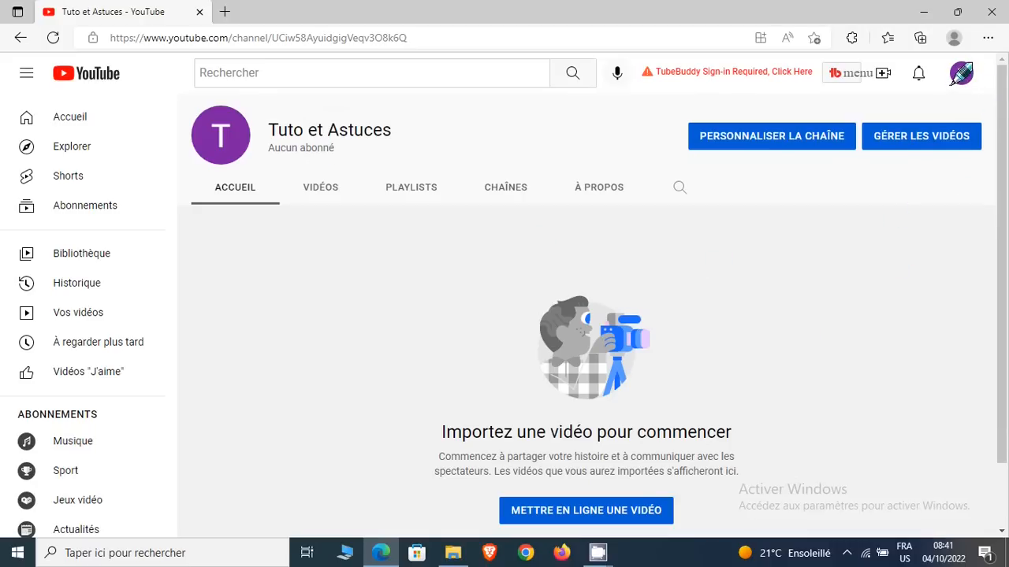
- Go to the new channel's own page and open its customization in YouTube Studio, dismissing the dark theme notice
left_click(960, 74)
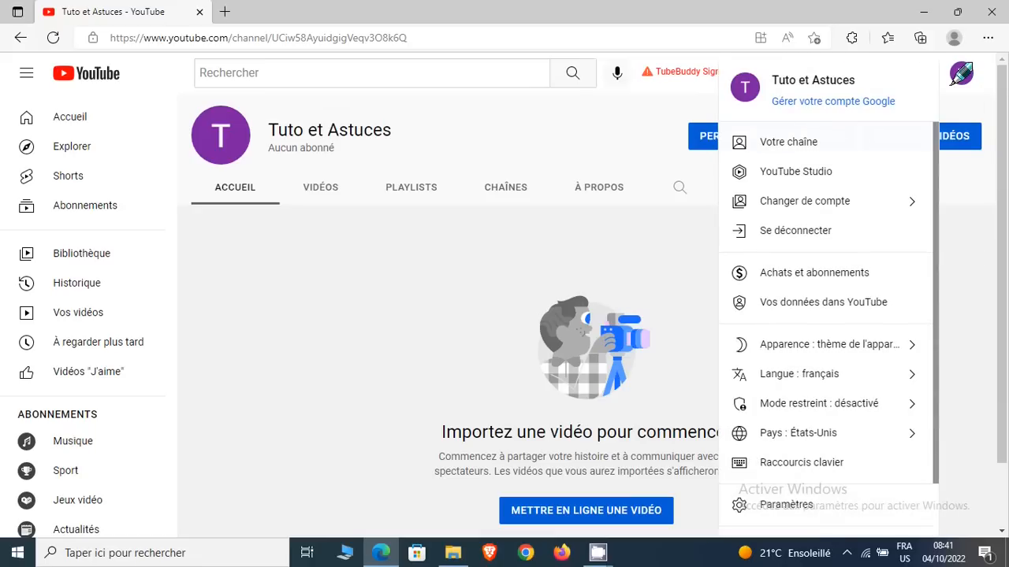
left_click(780, 150)
left_click(962, 72)
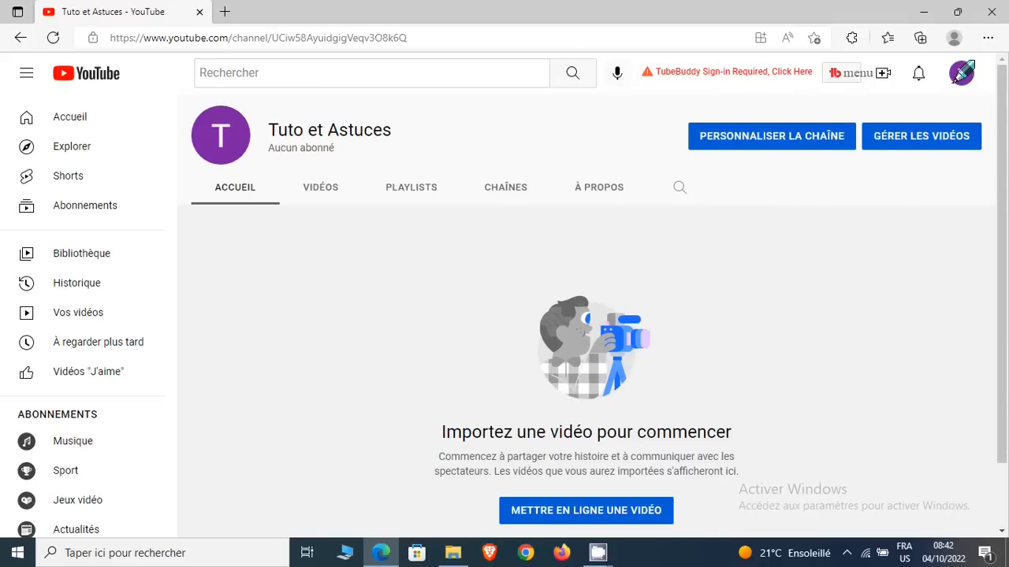
left_click(961, 73)
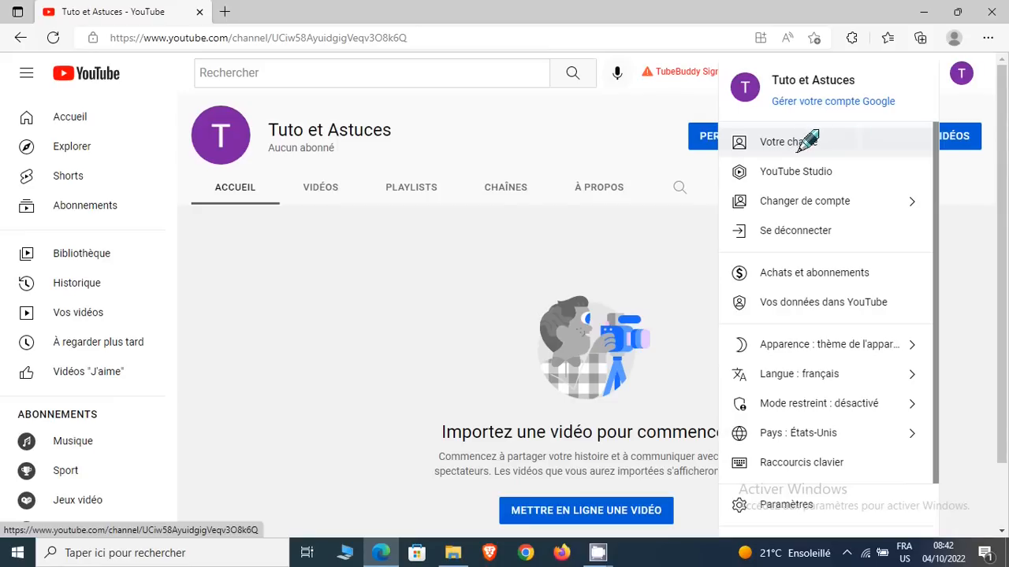
left_click(803, 141)
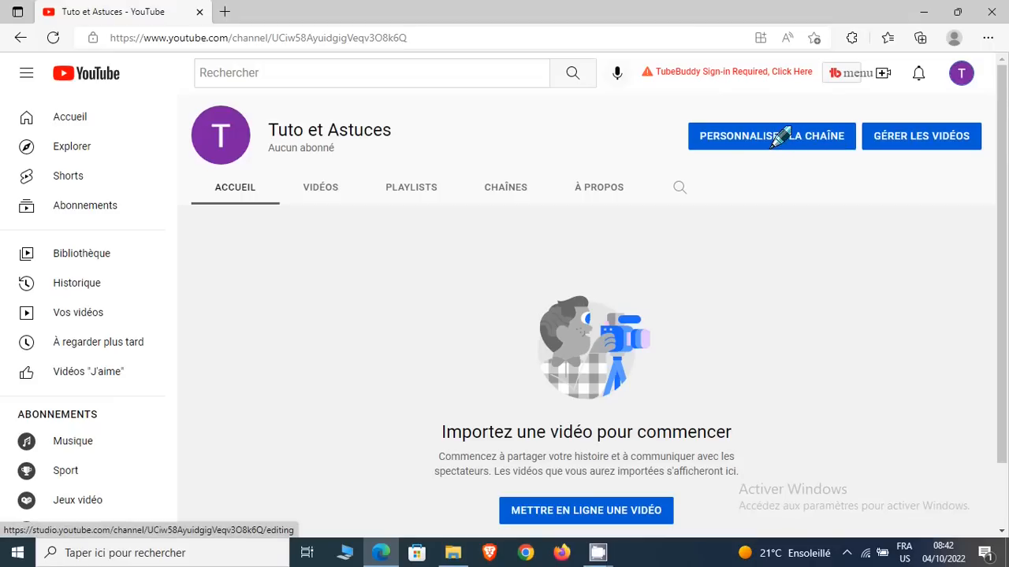
left_click(773, 144)
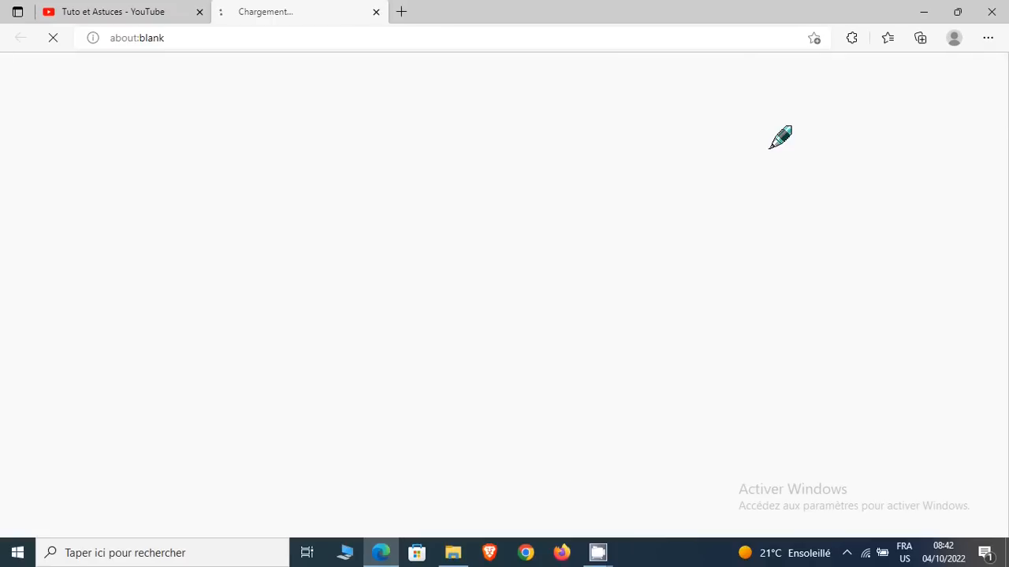
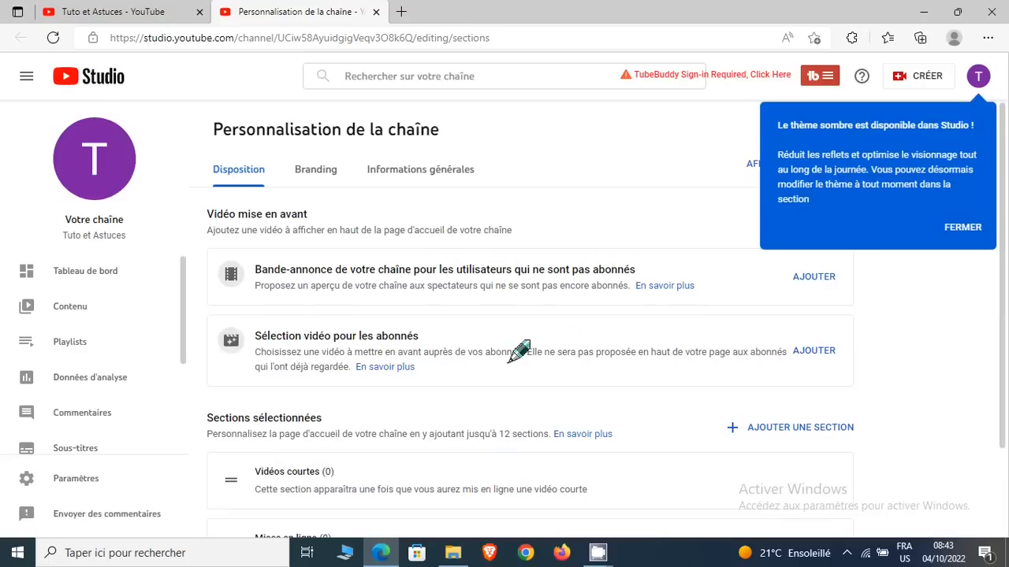
left_click(956, 241)
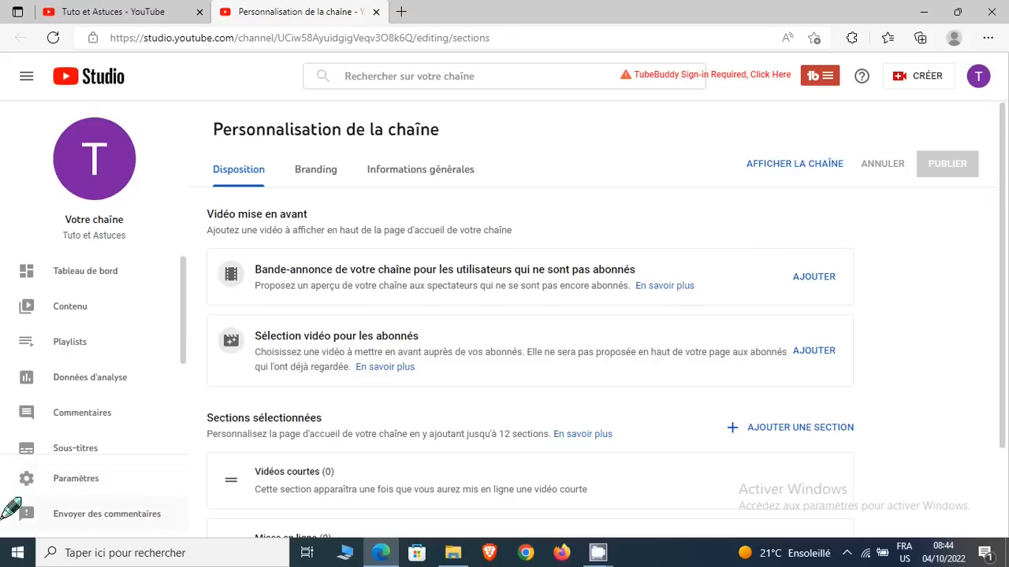
- Open the Studio settings and set the default currency to USD — dollar des États-Unis
left_click(75, 479)
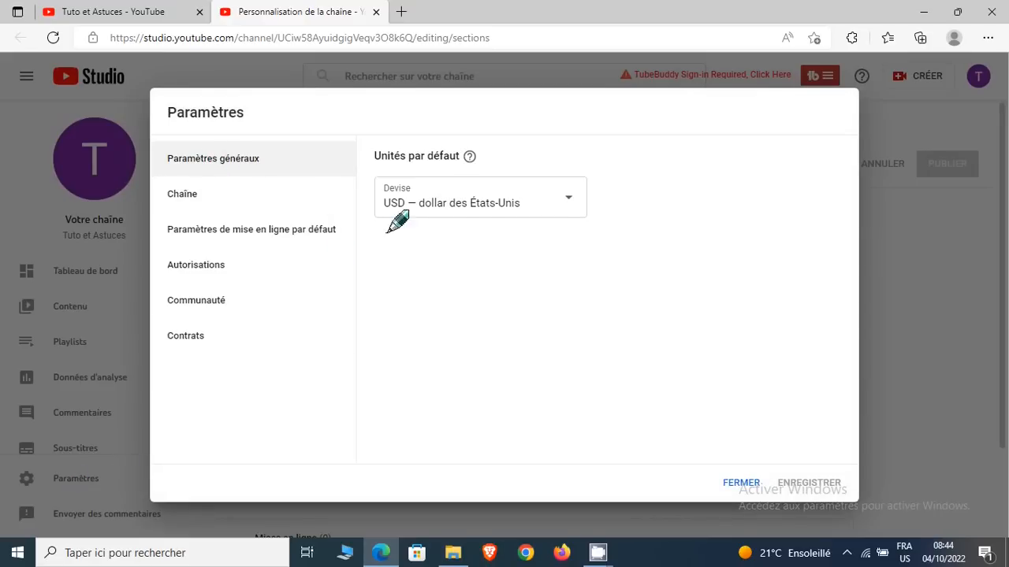
left_click(558, 207)
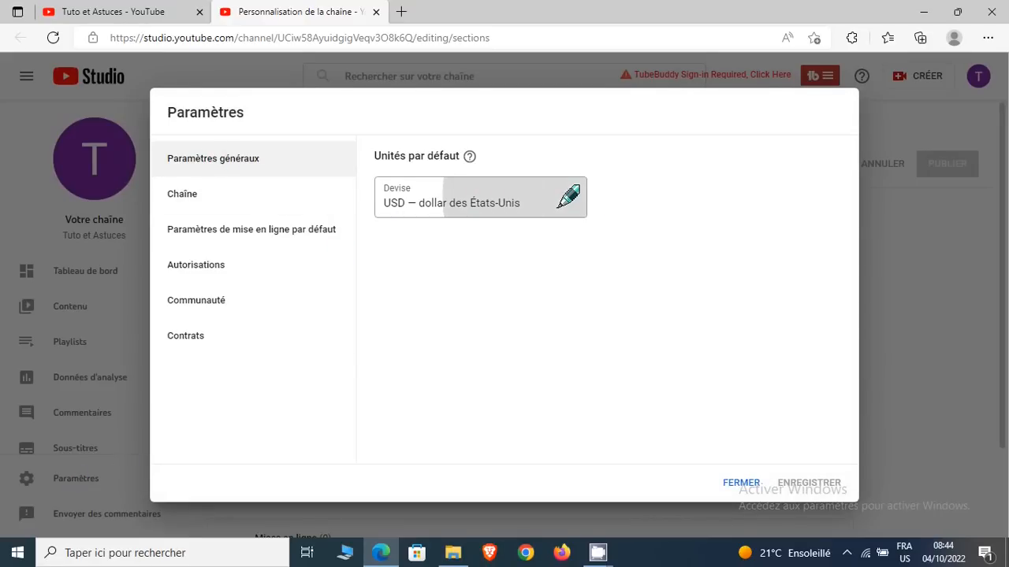
left_click(568, 197)
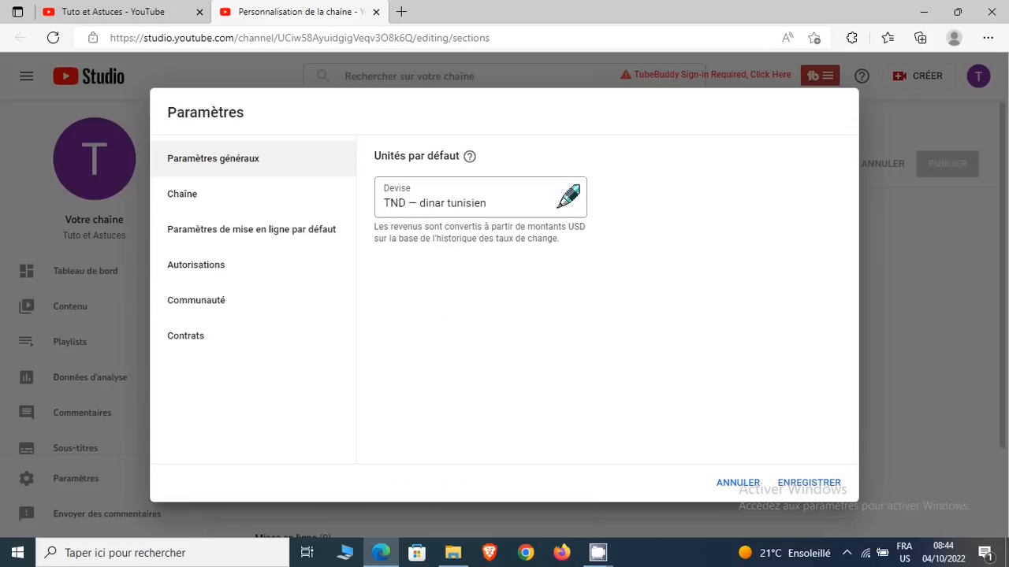
left_click(571, 194)
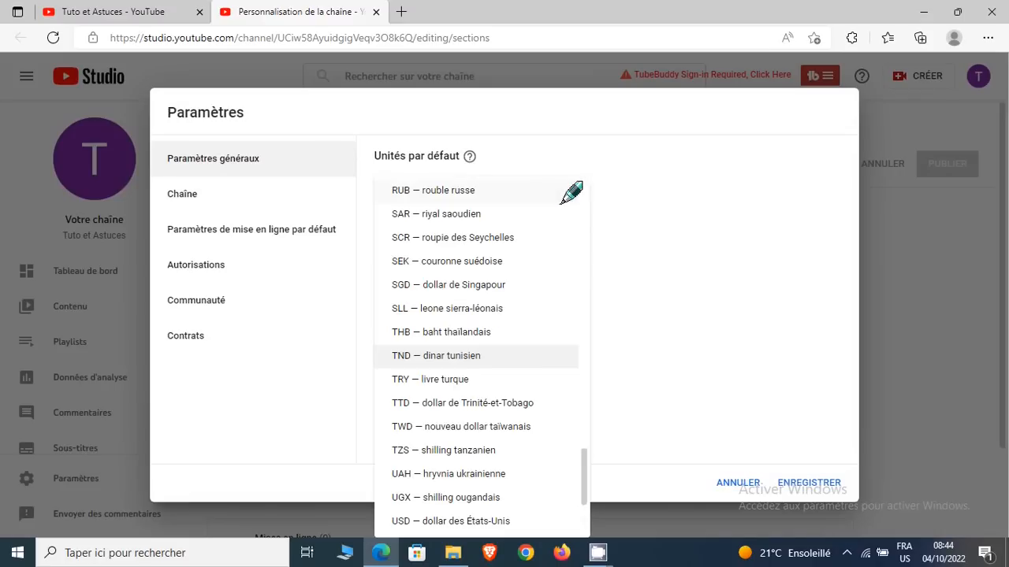
left_click(451, 521)
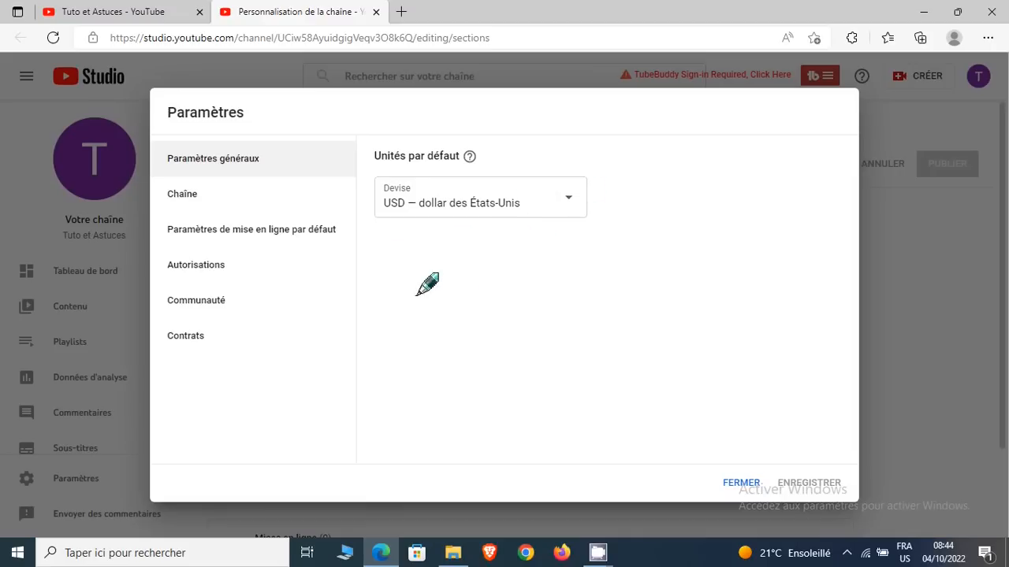
- Set the channel's country of residence to France in its general information settings
left_click(183, 195)
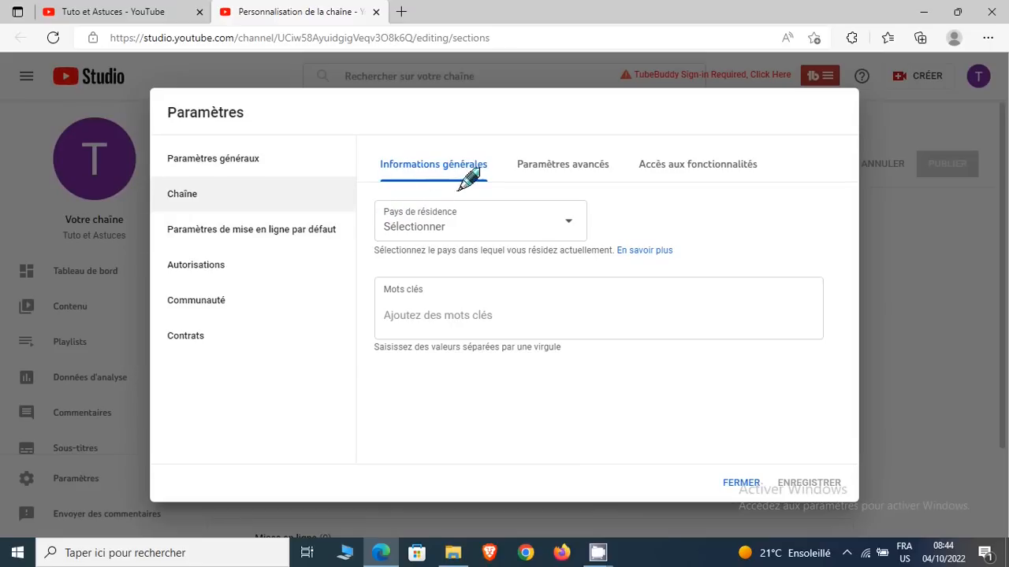
left_click(556, 227)
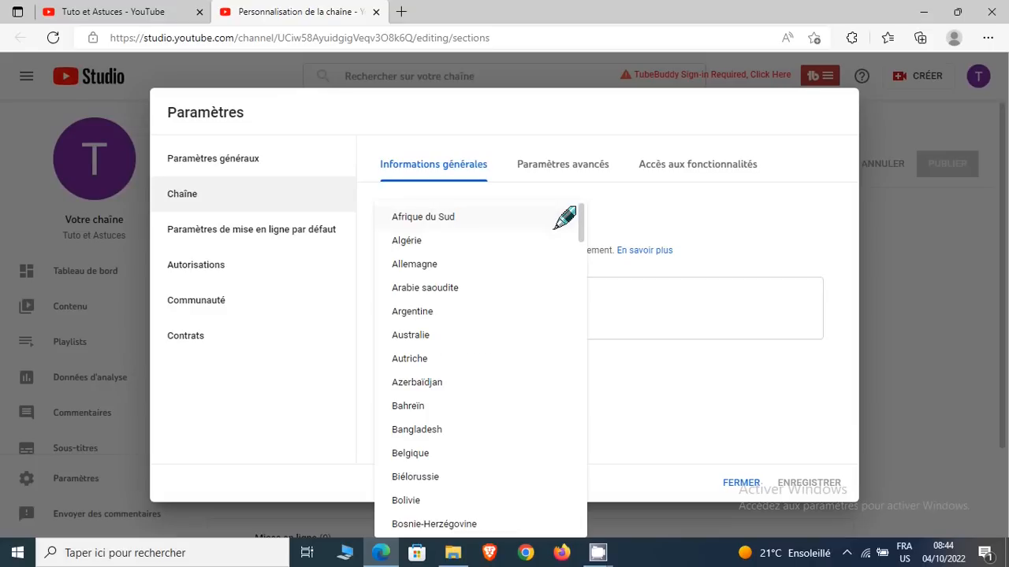
scroll(498, 288, "down", 3)
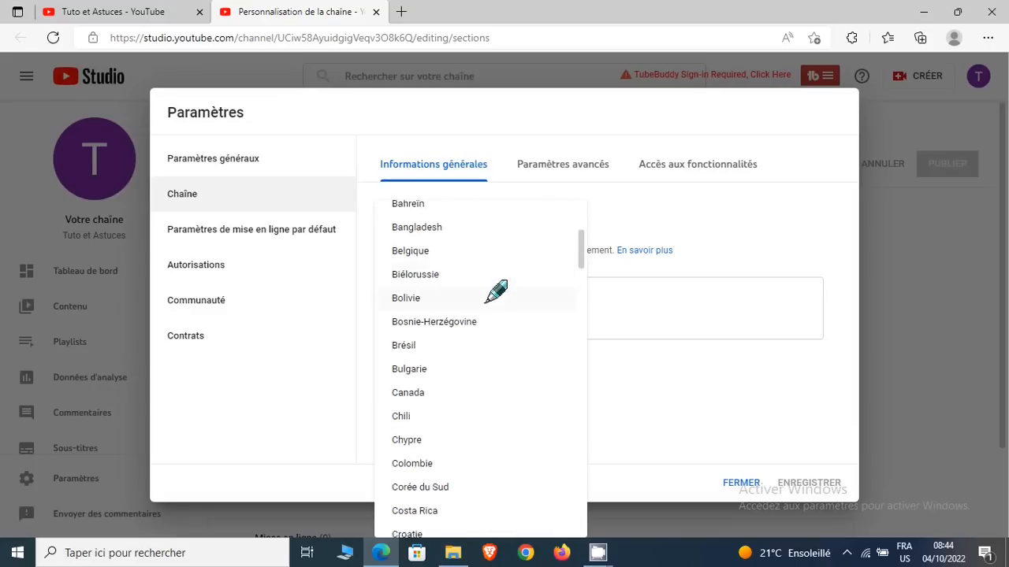
scroll(498, 291, "down", 8)
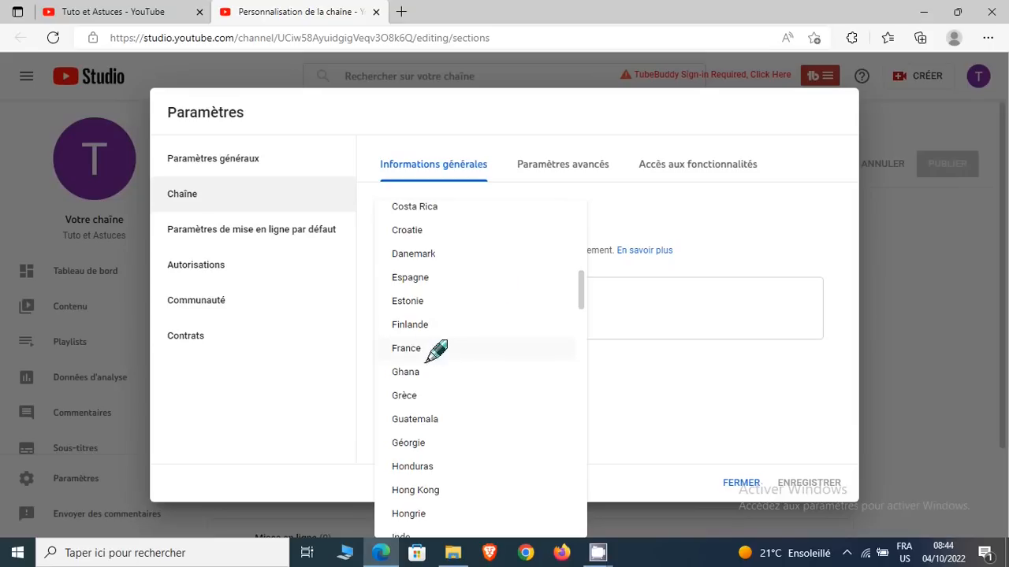
left_click(417, 347)
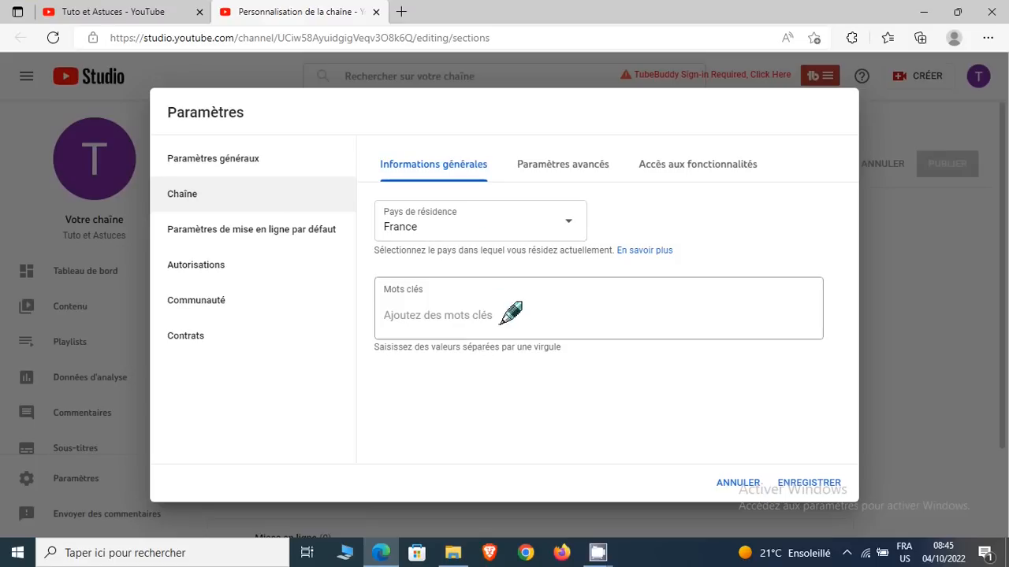
left_click(459, 324)
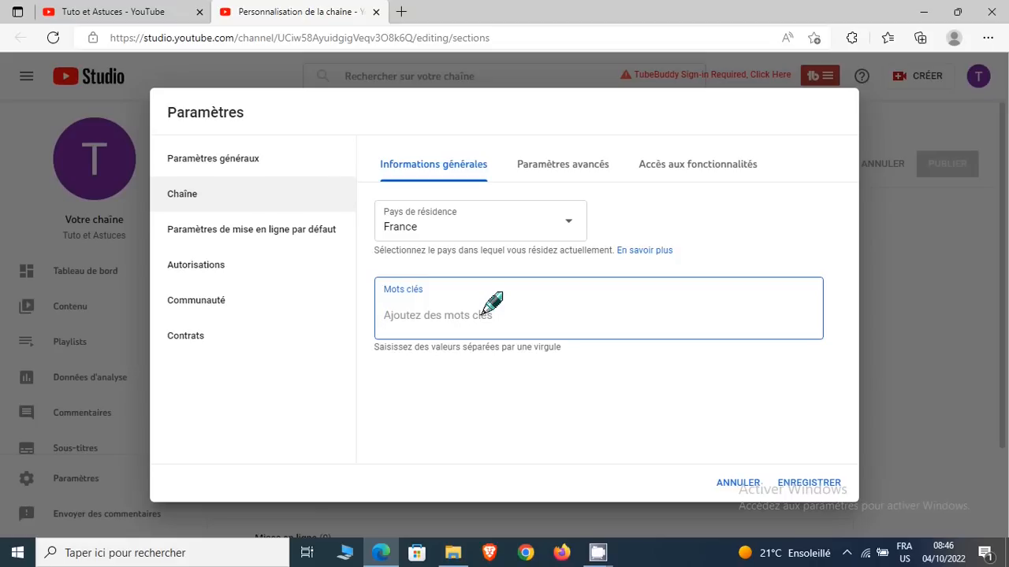
type("commen")
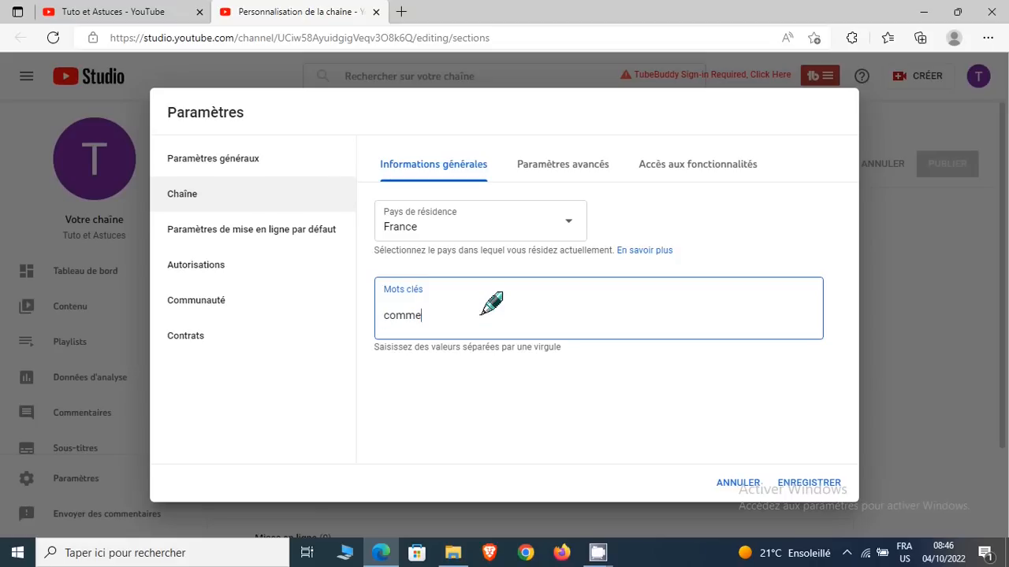
key("BackSpace")
key("BackSpace")
key("BackSpace")
key("BackSpace")
key("BackSpace")
key("BackSpace")
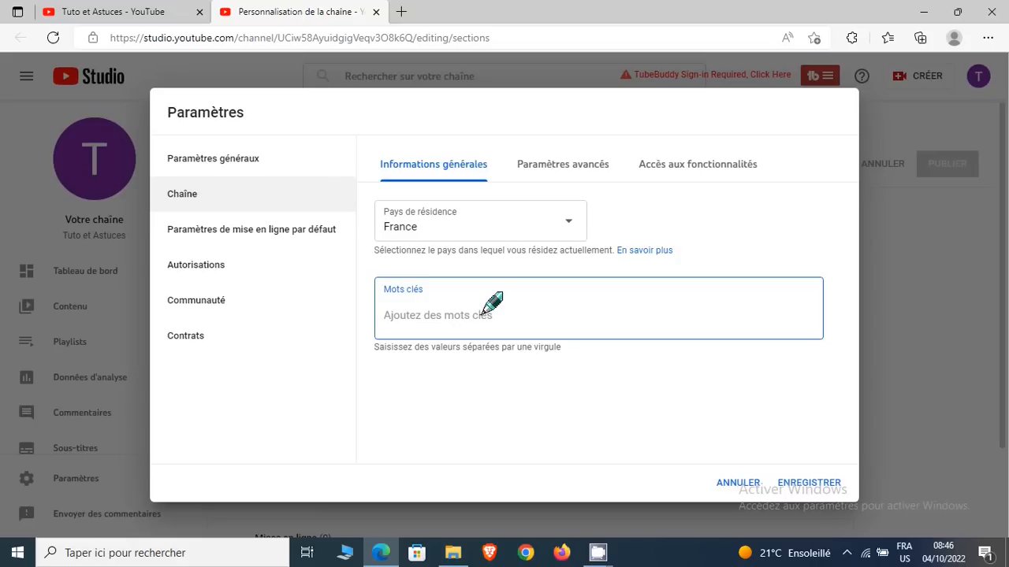
- Add the channel keywords "gagner de l'argent sur youtube" and "argent facile a gagner", and save the settings
type("gagner ")
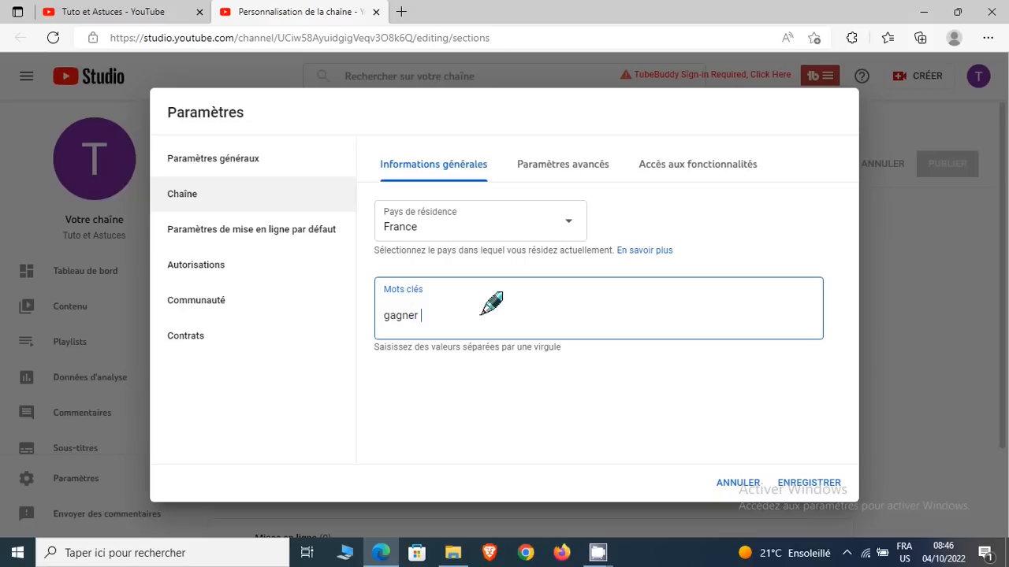
type("de l'argent sur yout")
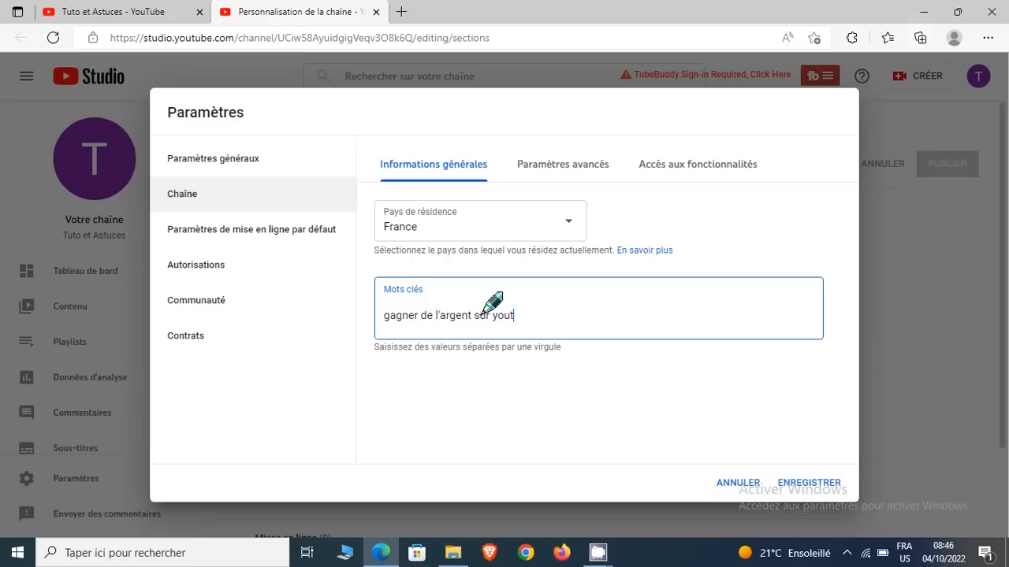
type("ube")
key("Return")
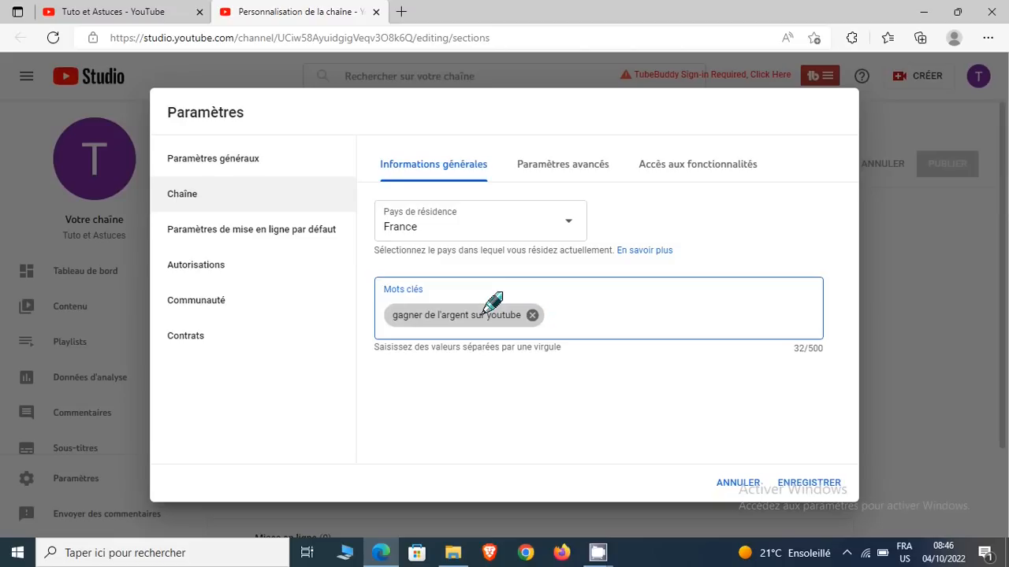
type("argent facile a gagner")
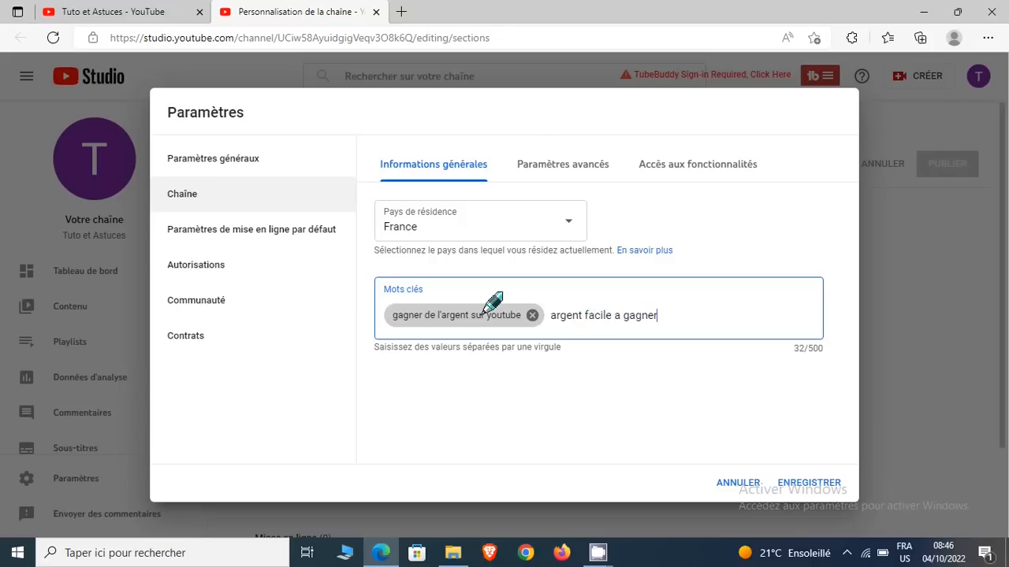
key("Return")
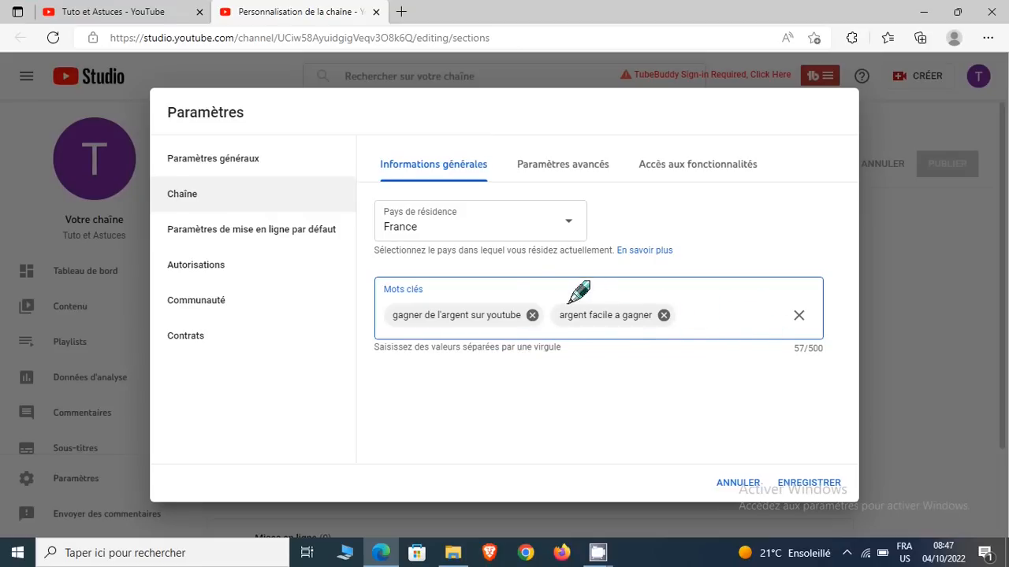
left_click(809, 482)
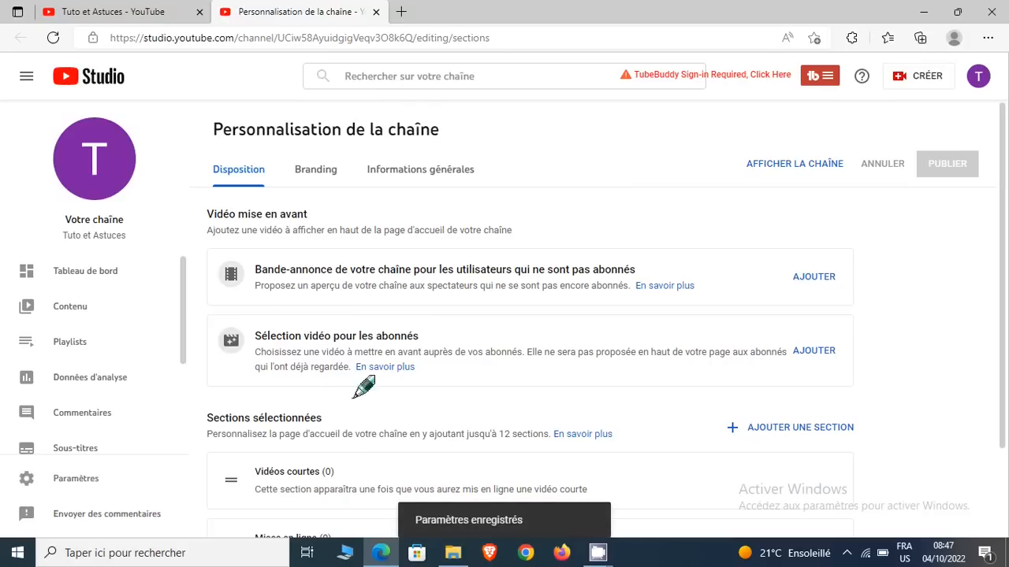
- Reopen the channel's advanced settings and choose the audience option that does not define the channel as made for kids
left_click(63, 485)
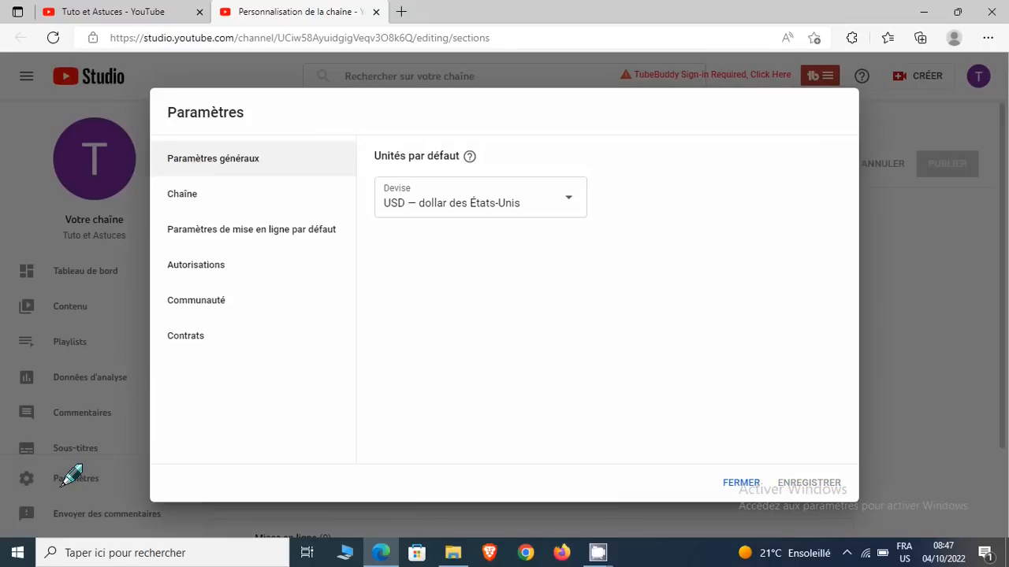
left_click(183, 203)
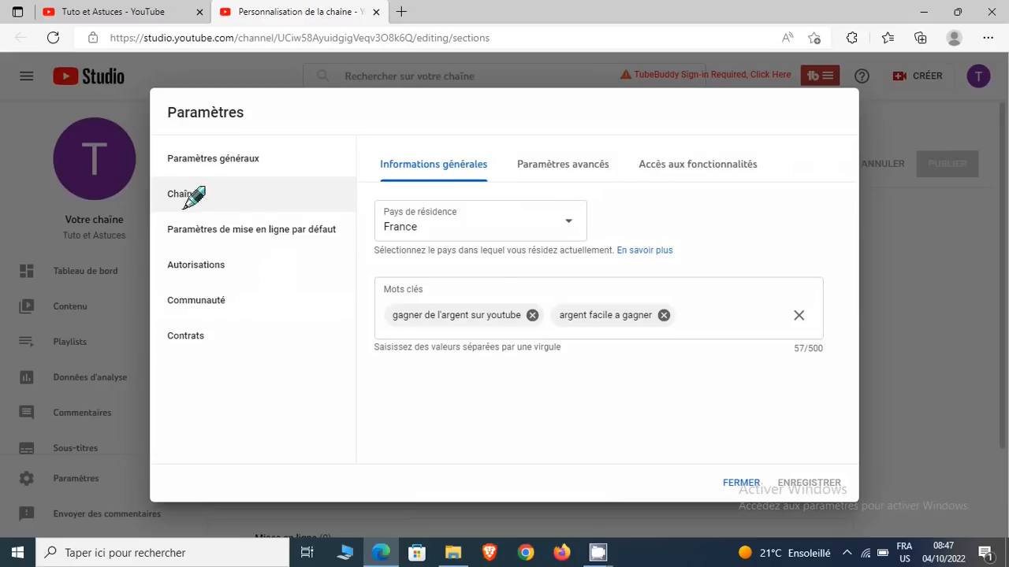
left_click(556, 166)
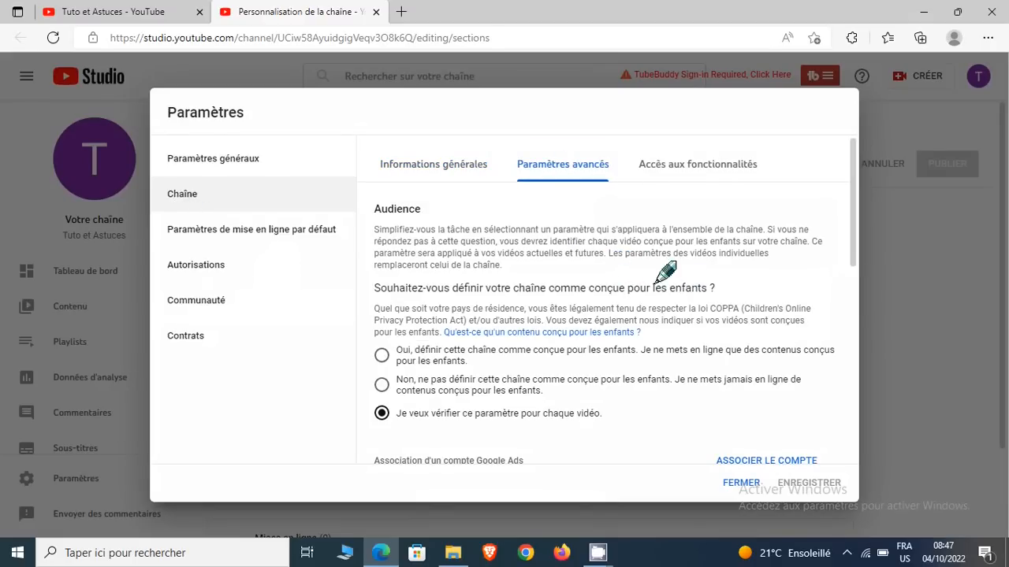
scroll(687, 278, "down", 1)
scroll(687, 277, "down", 1)
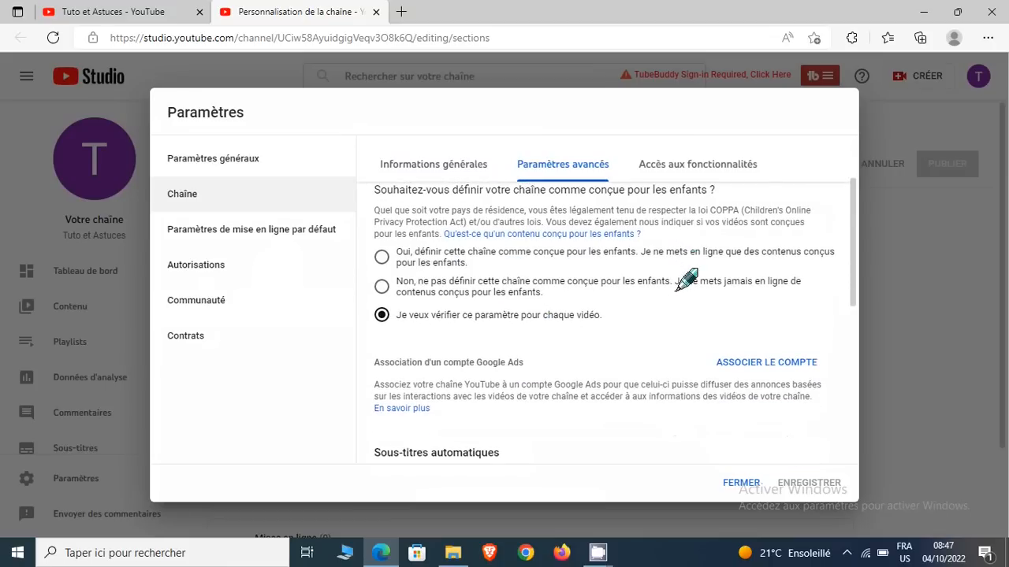
scroll(686, 279, "up", 1)
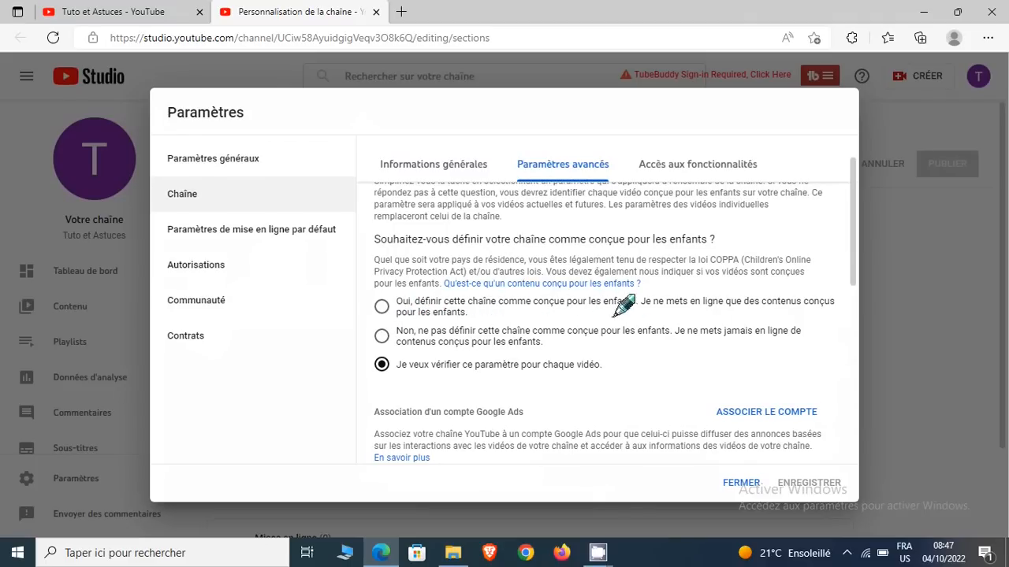
left_click(383, 337)
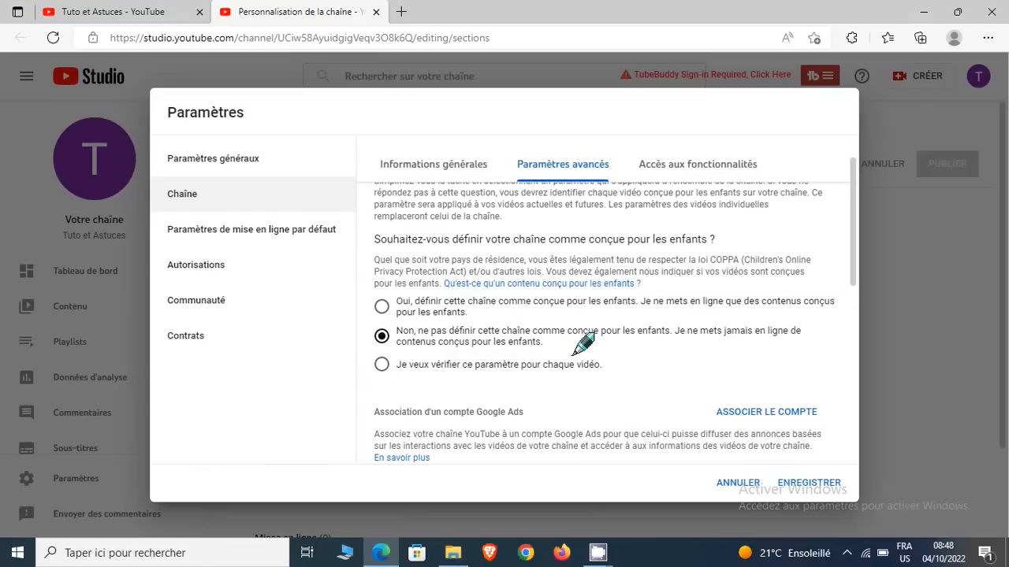
- Review the remaining advanced channel settings, from the Google Ads association to the clips and other options
scroll(563, 343, "down", 3)
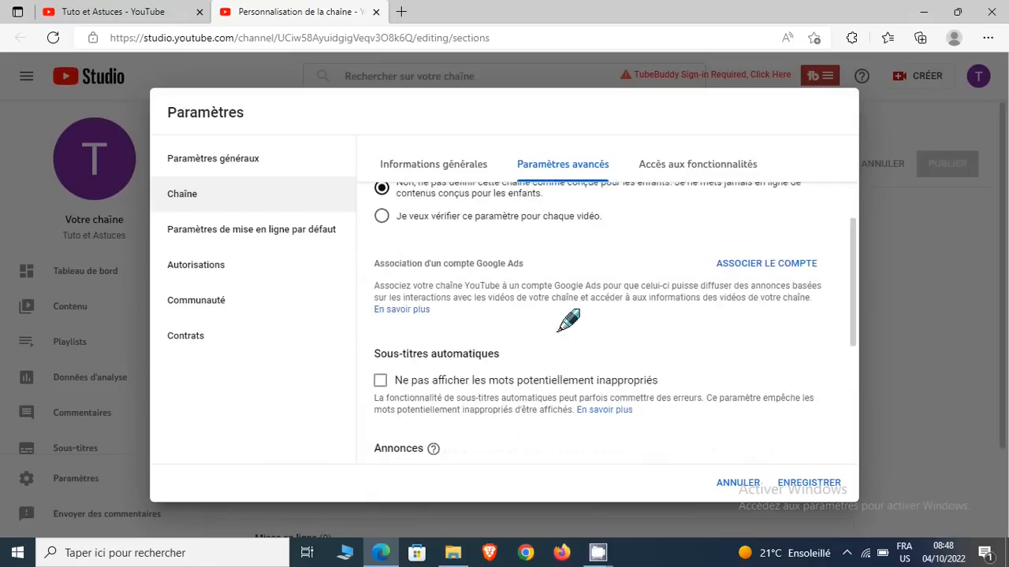
scroll(567, 321, "down", 1)
scroll(508, 304, "down", 1)
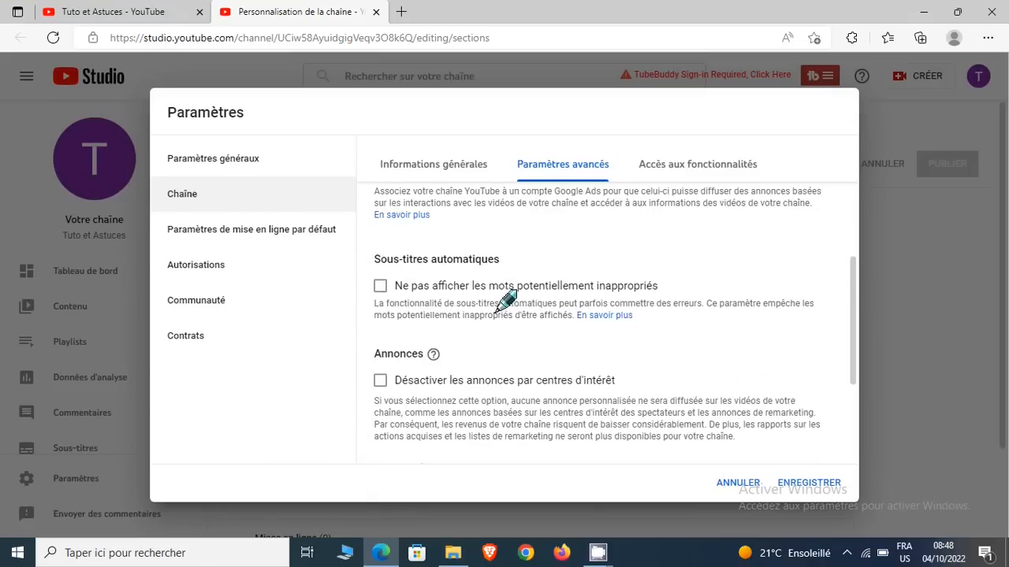
scroll(498, 319, "down", 4)
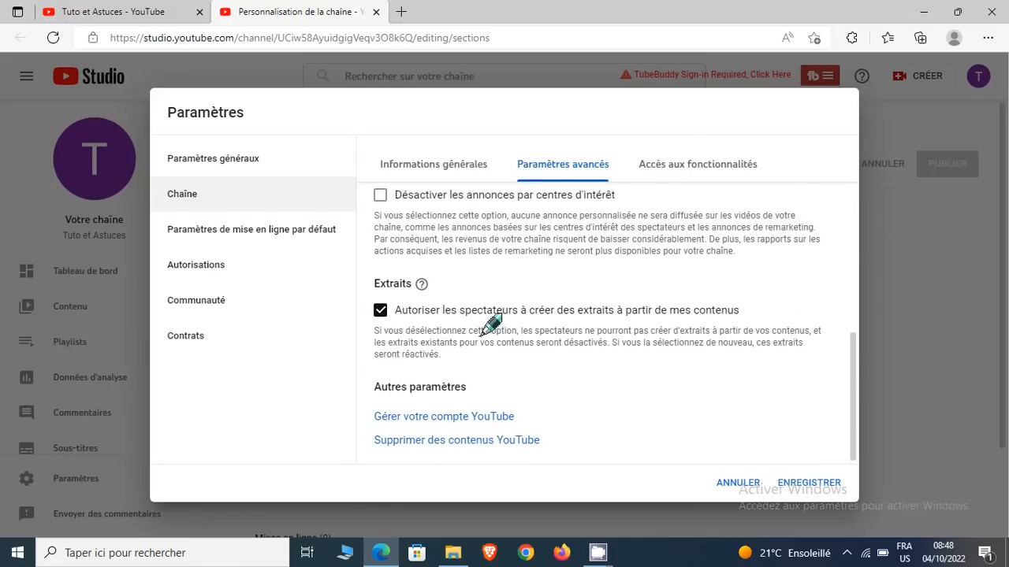
scroll(552, 330, "up", 1)
scroll(552, 329, "up", 6)
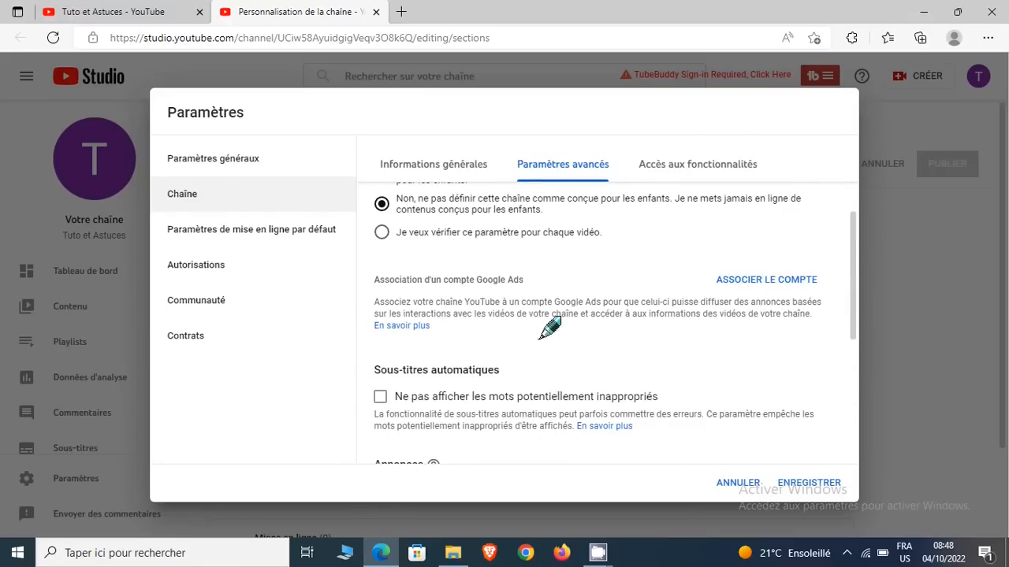
- Check the phone number validation page for features that require it, close that page and save the channel settings
left_click(681, 161)
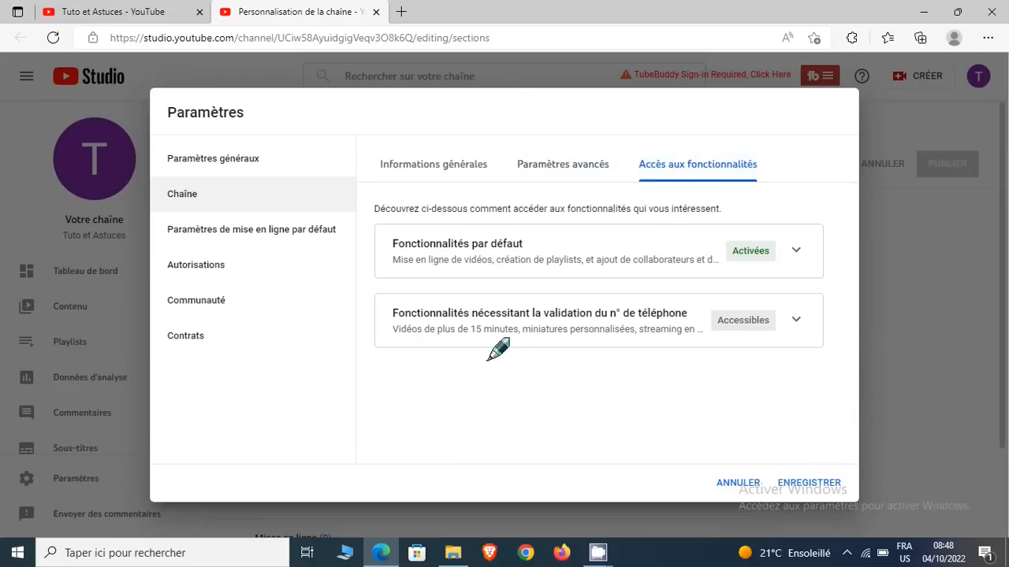
left_click(794, 320)
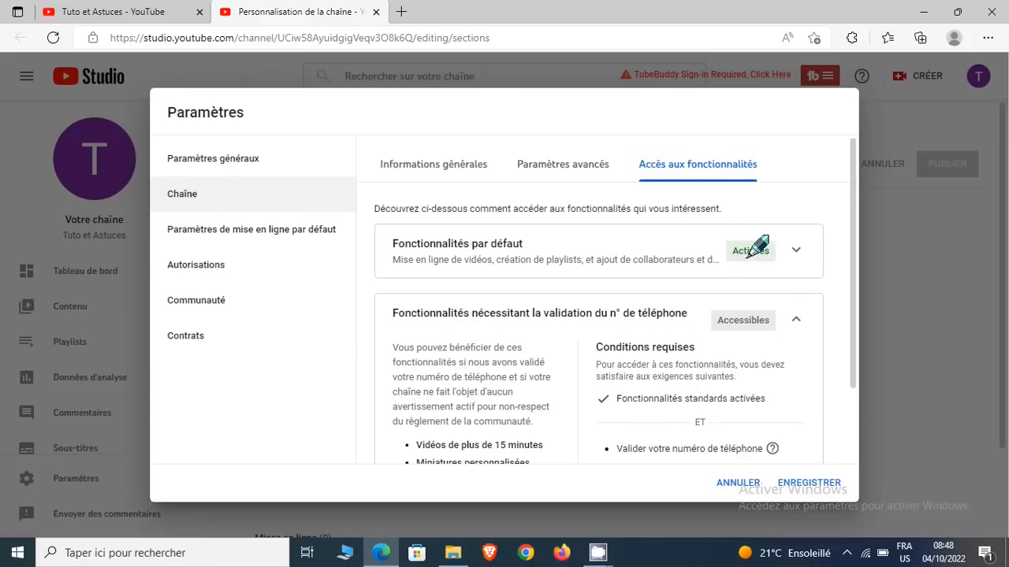
scroll(796, 371, "down", 1)
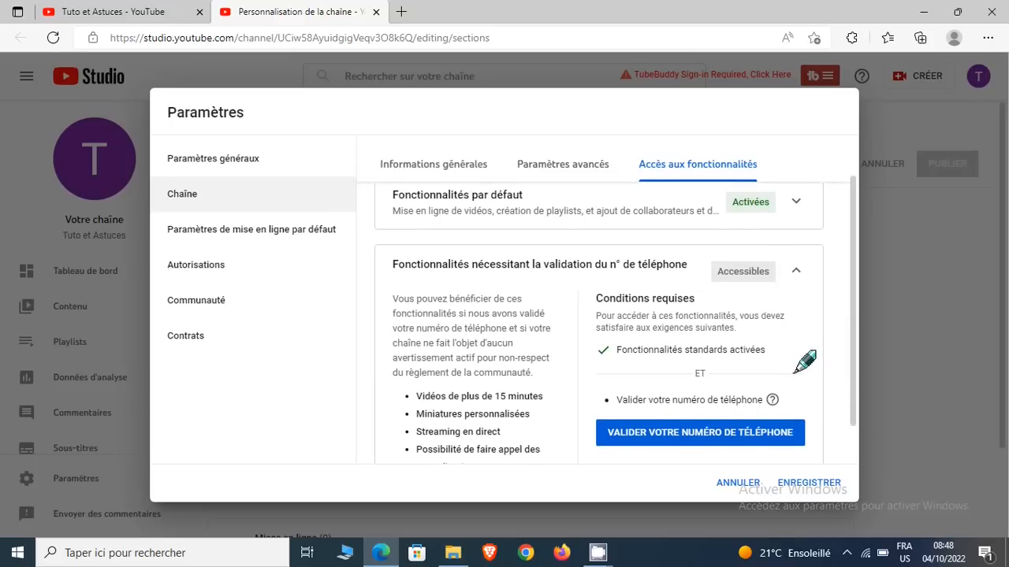
scroll(796, 372, "down", 1)
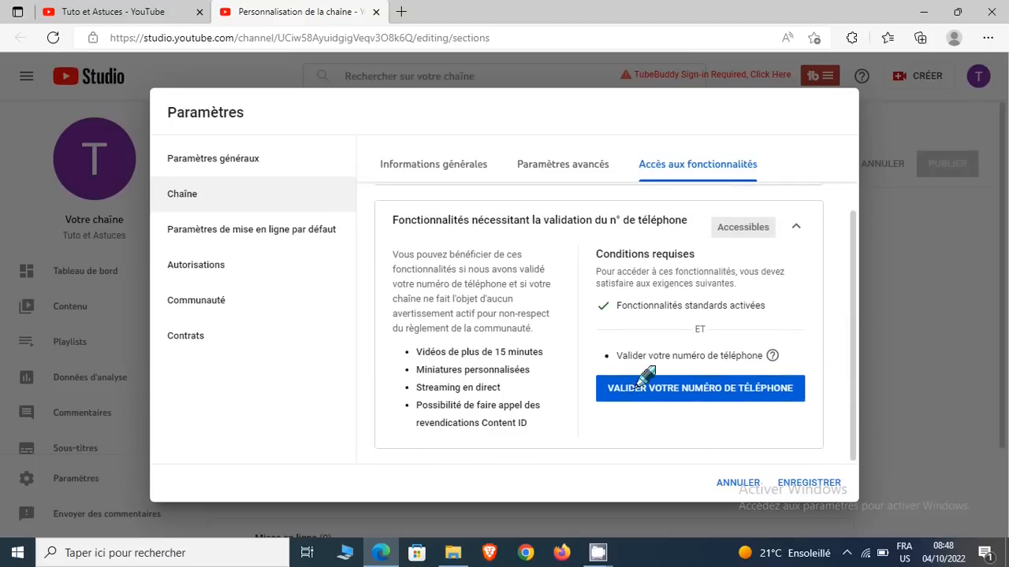
left_click(693, 390)
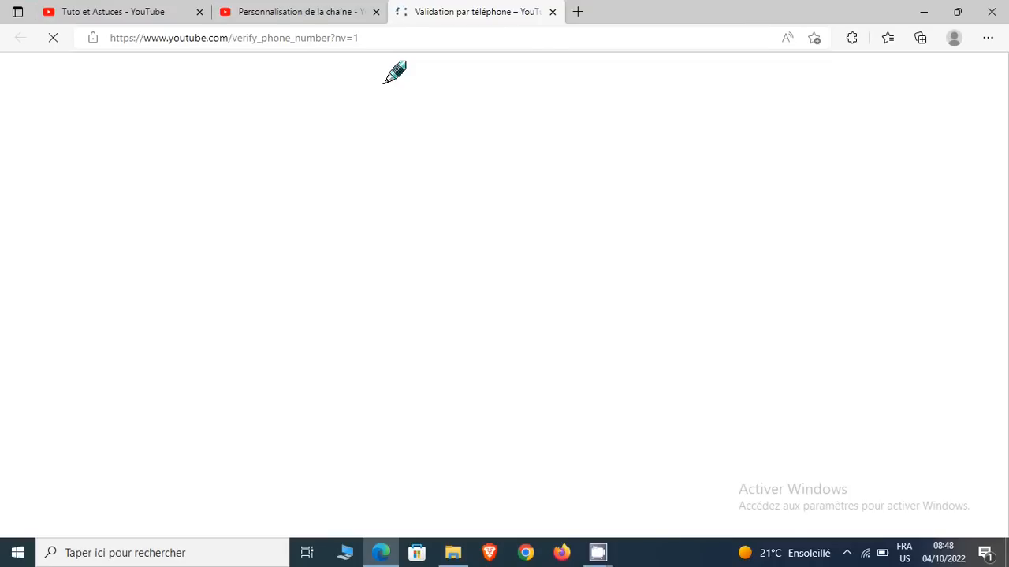
left_click(554, 11)
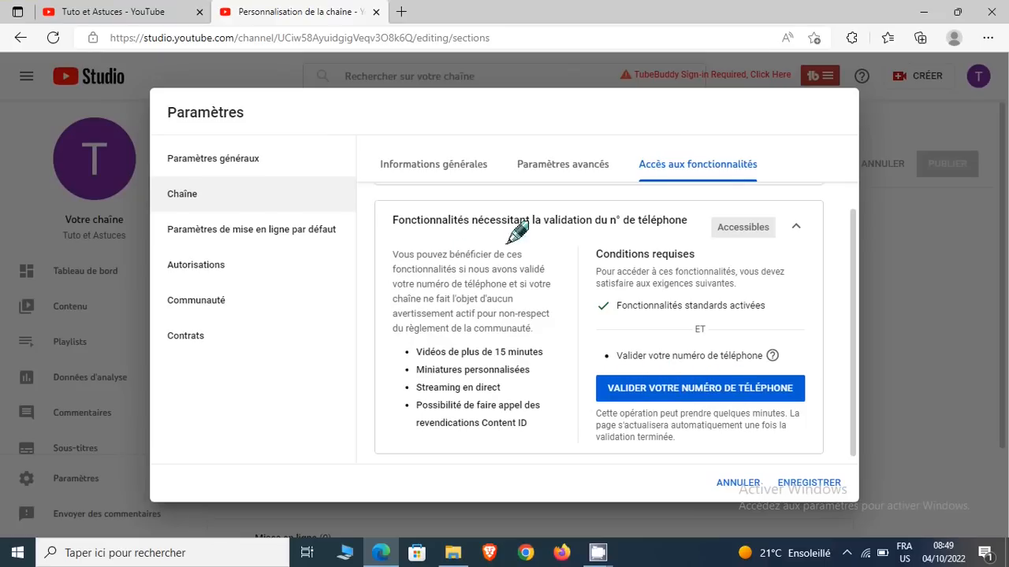
left_click(804, 483)
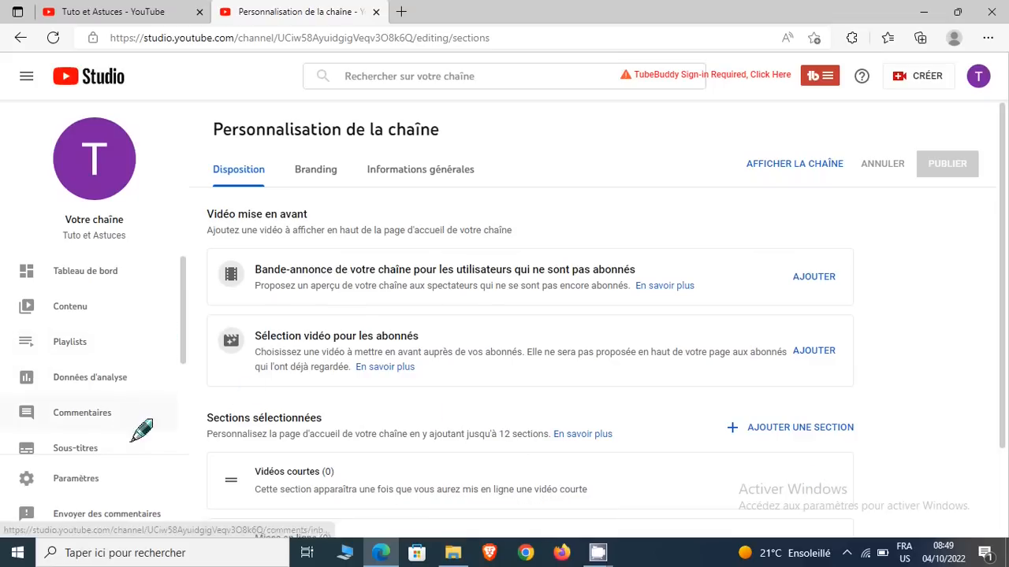
- Reopen the channel settings and set the default visibility of uploaded videos to Privée in the default upload settings
left_click(61, 485)
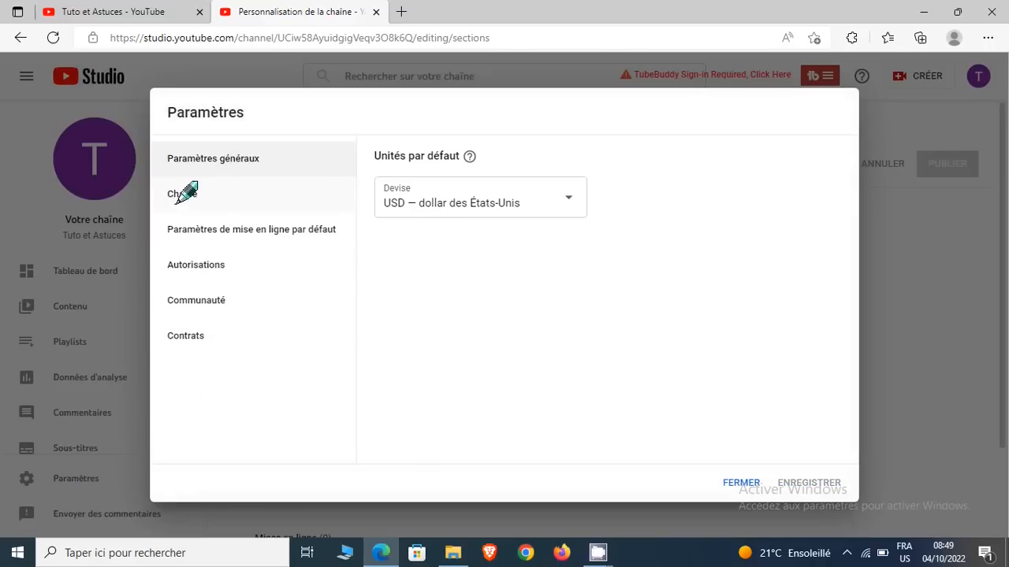
left_click(183, 193)
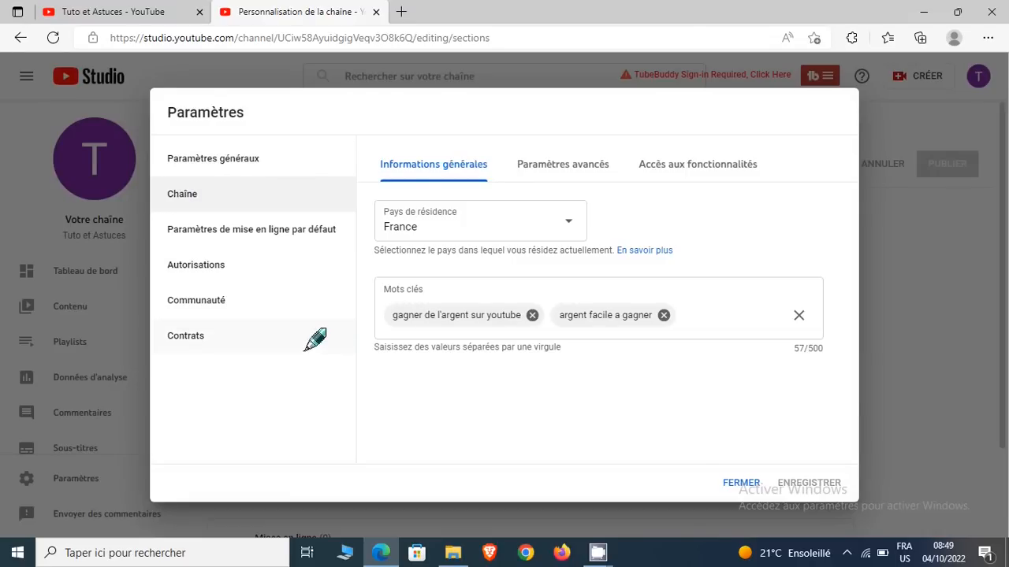
left_click(232, 230)
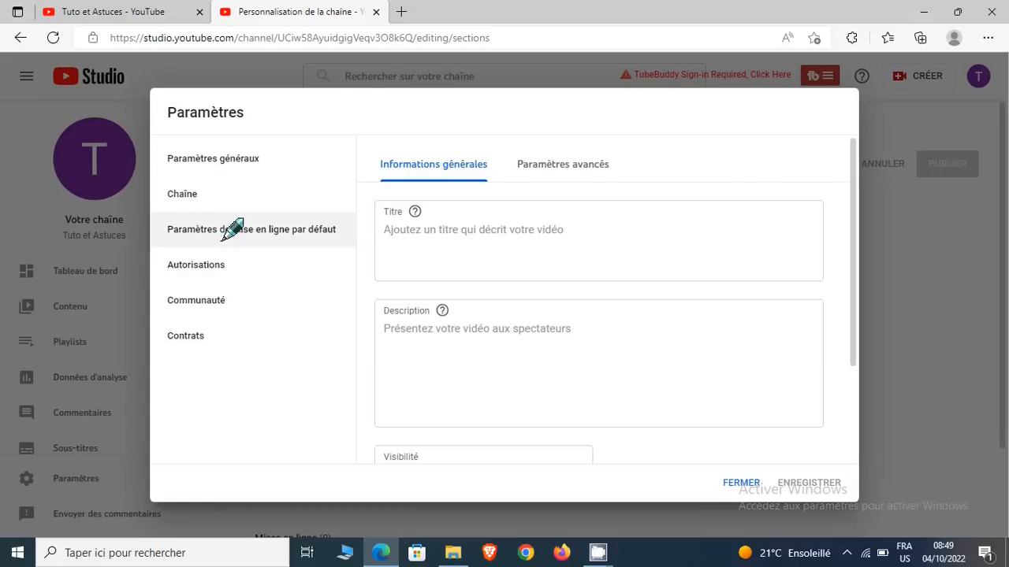
left_click(482, 244)
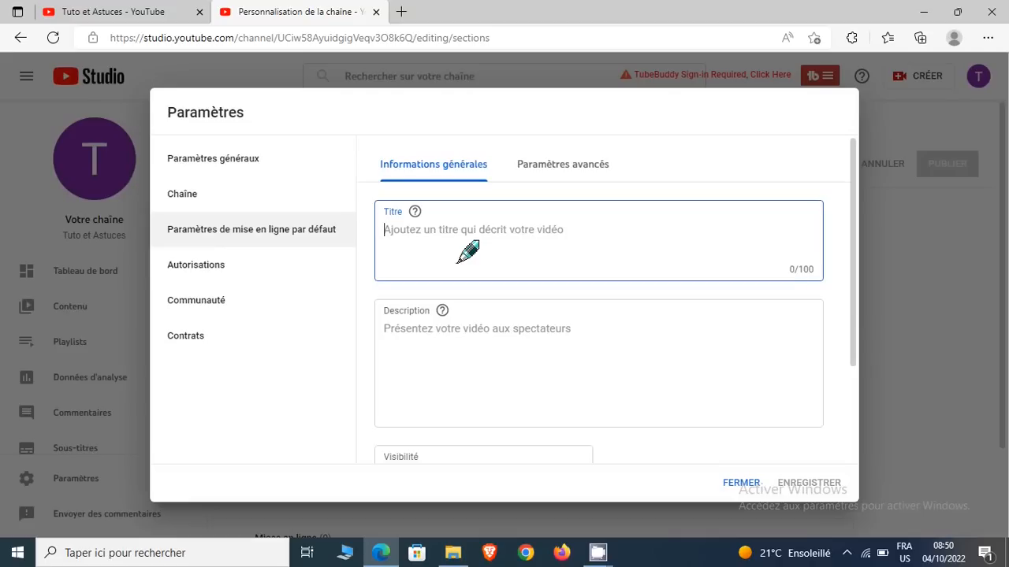
left_click(415, 355)
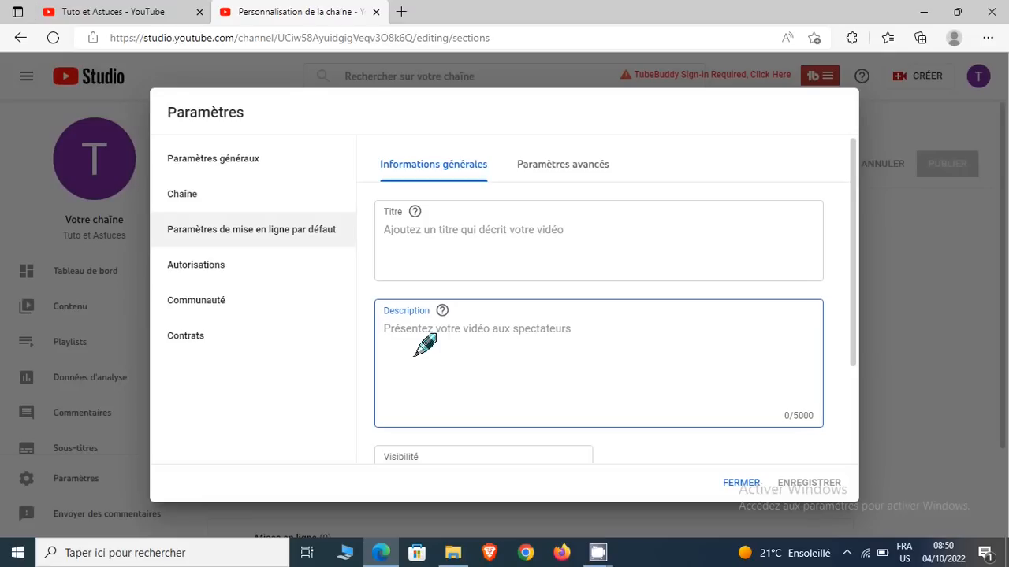
scroll(599, 359, "down", 3)
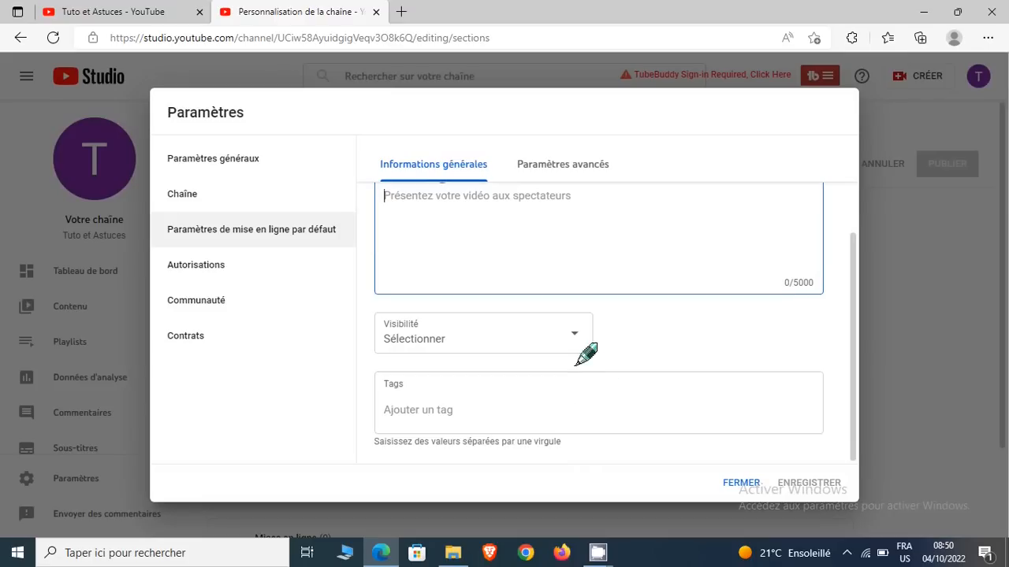
left_click(570, 333)
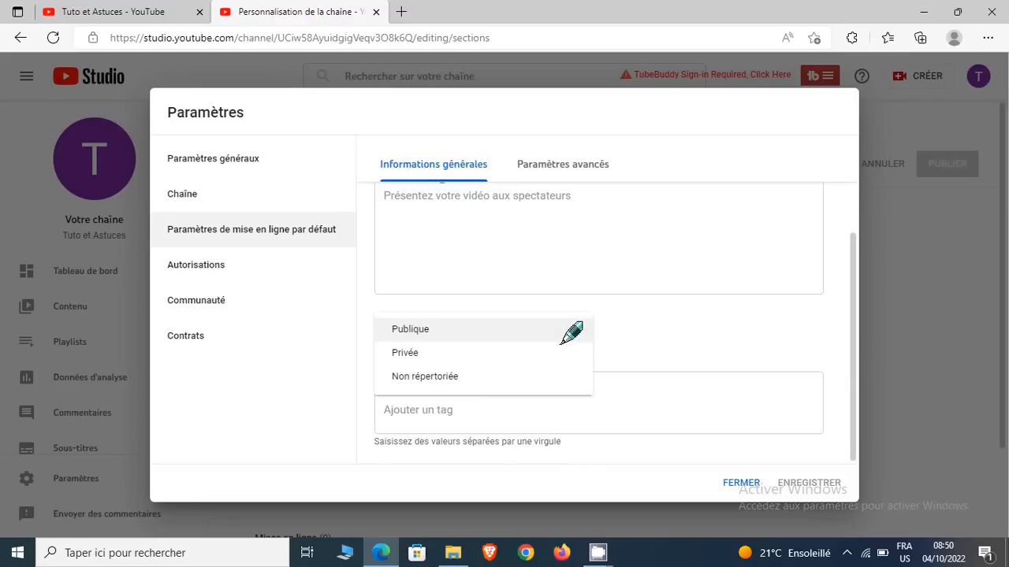
left_click(429, 330)
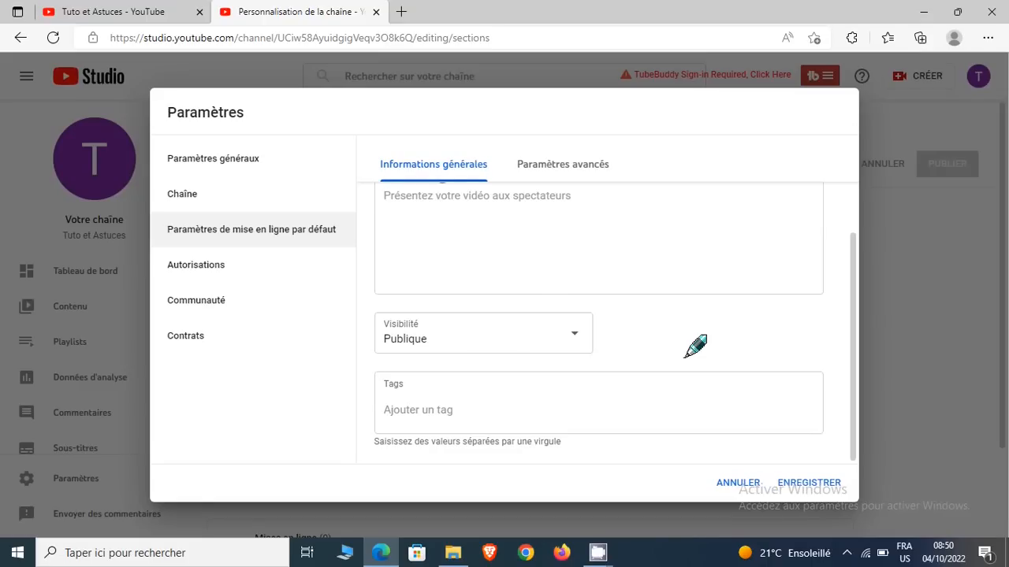
left_click(560, 347)
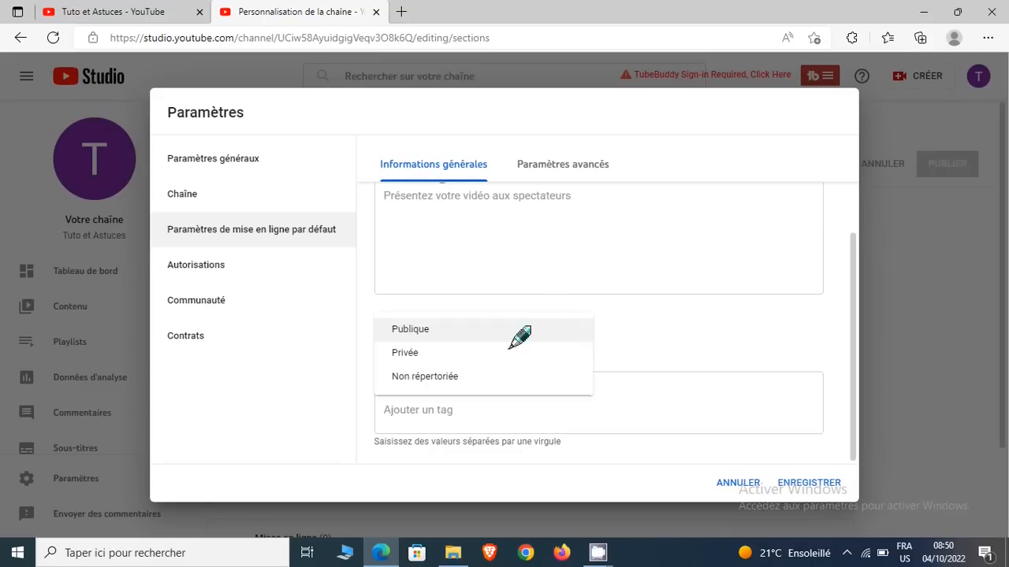
left_click(408, 353)
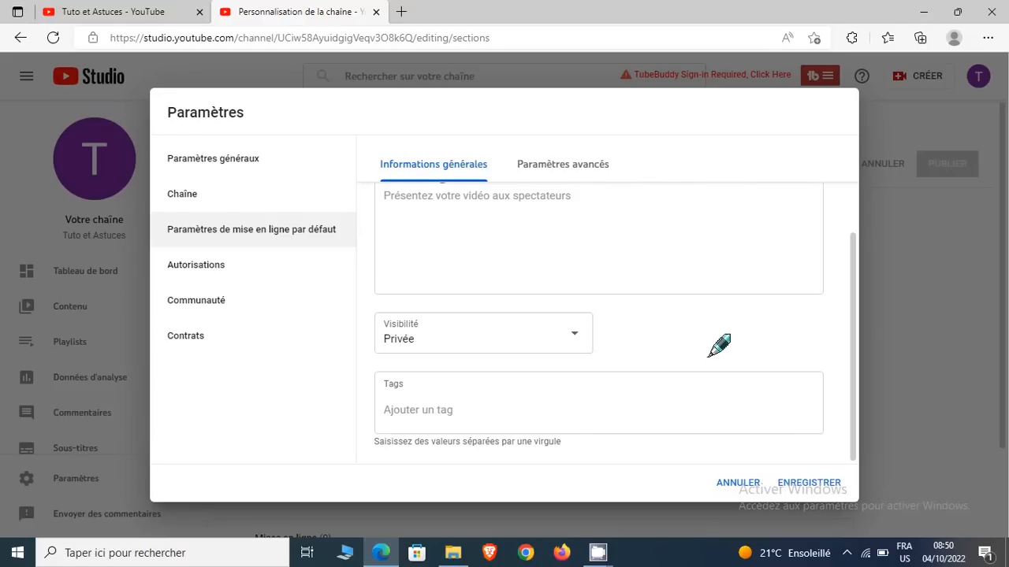
left_click(457, 429)
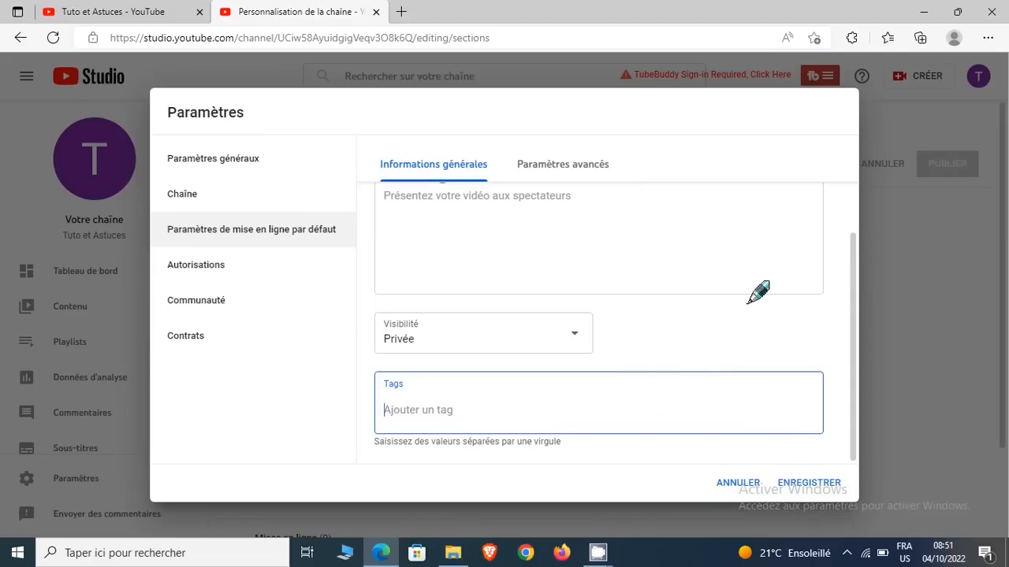
- Set the video language to Français in the advanced default upload settings
left_click(551, 165)
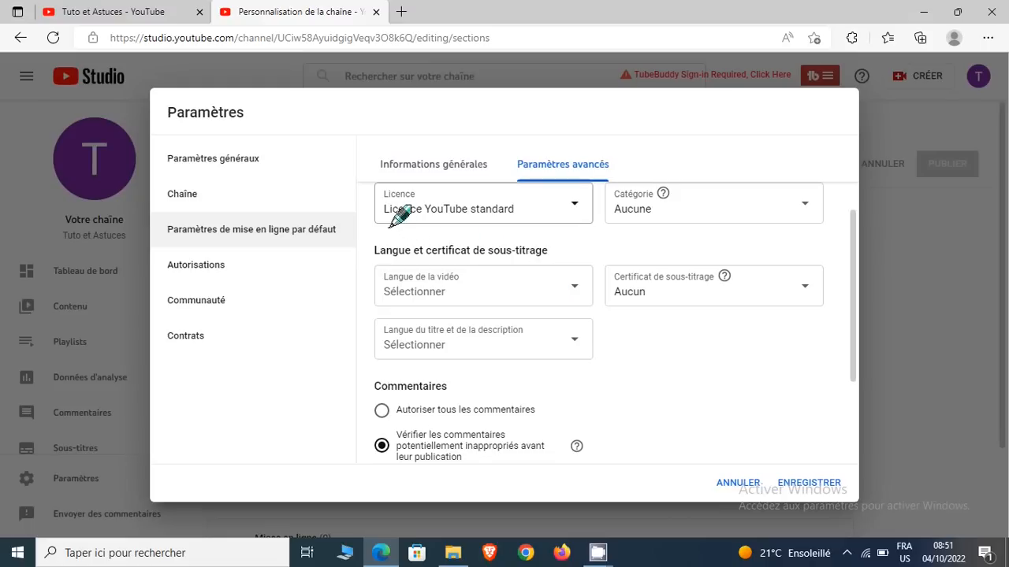
left_click(564, 211)
left_click(563, 208)
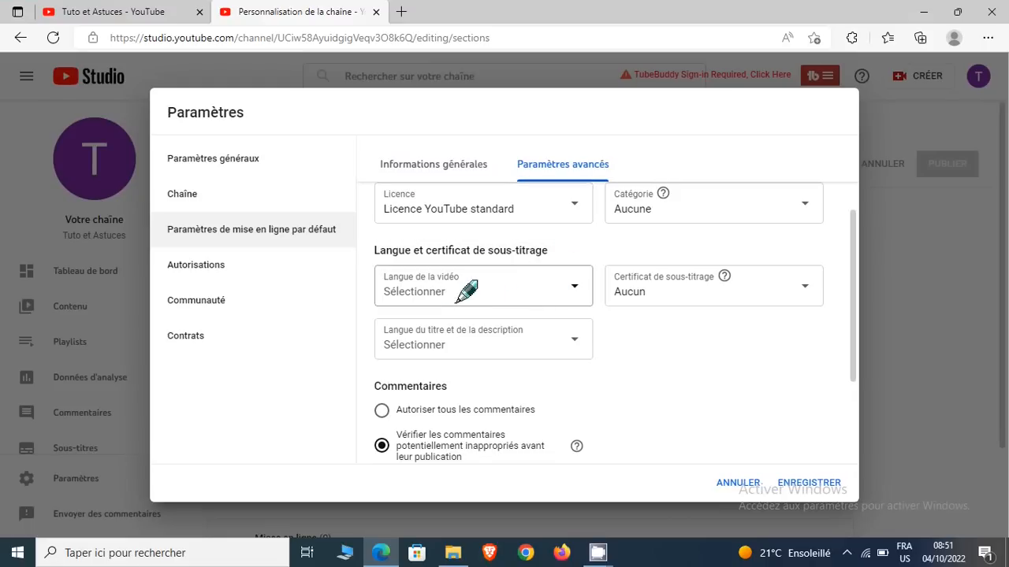
left_click(556, 296)
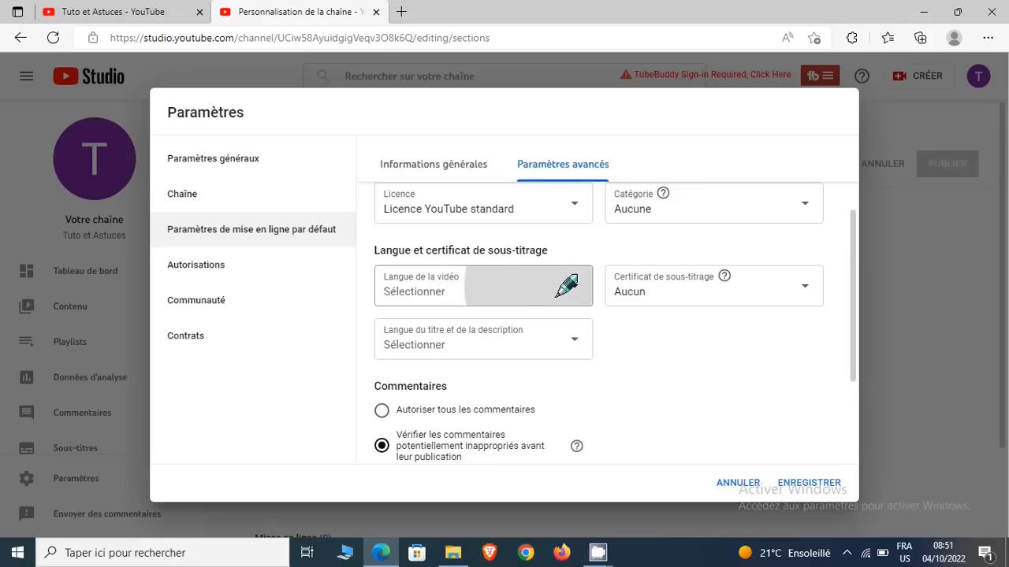
scroll(481, 371, "down", 3)
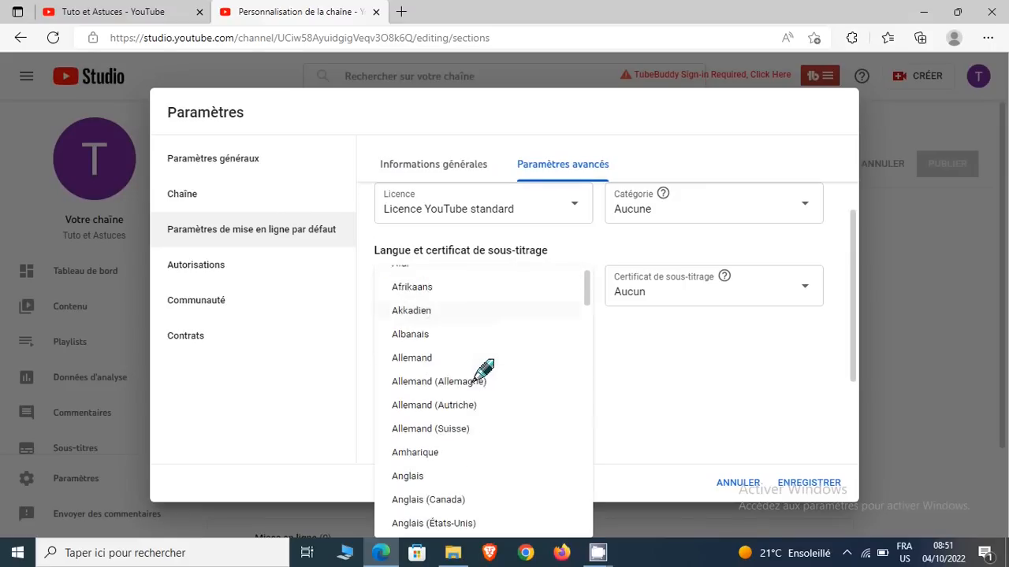
scroll(481, 371, "down", 5)
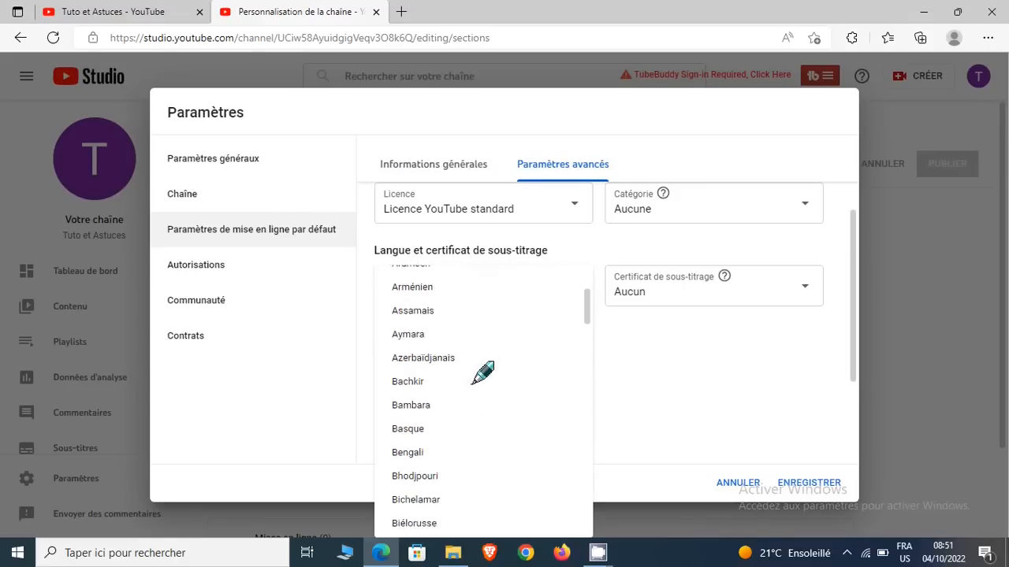
scroll(481, 371, "down", 6)
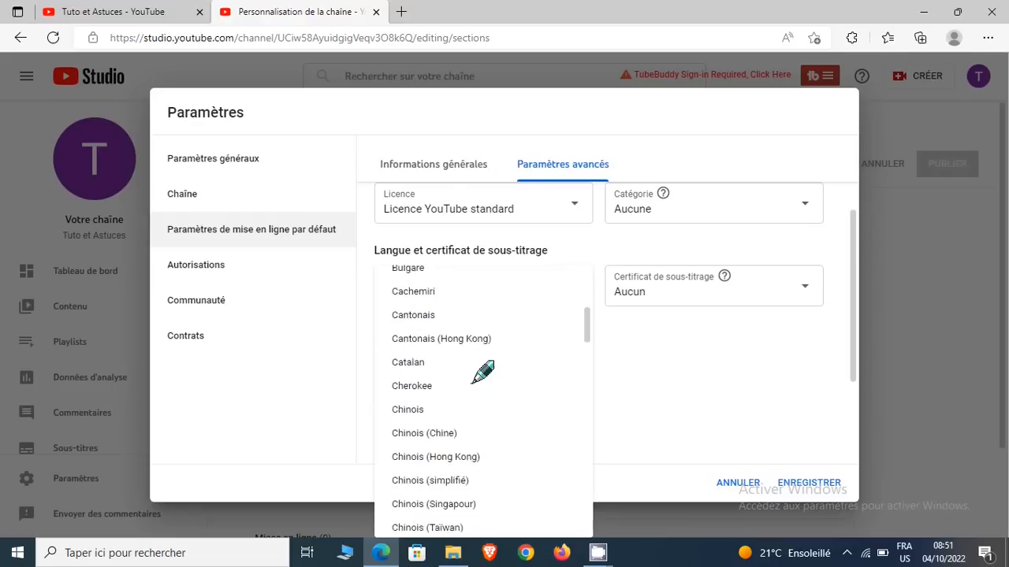
scroll(481, 373, "down", 2)
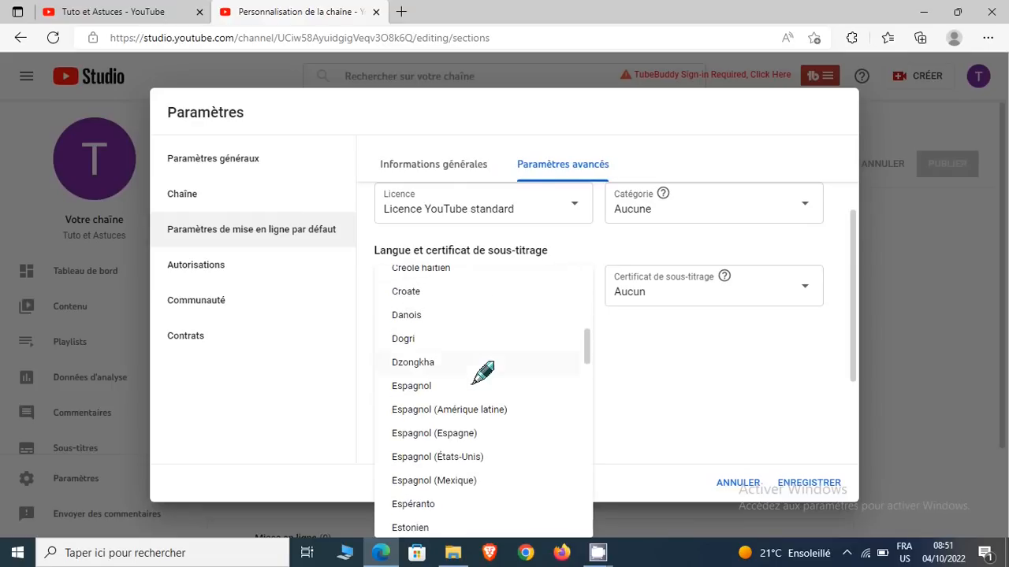
scroll(482, 374, "down", 3)
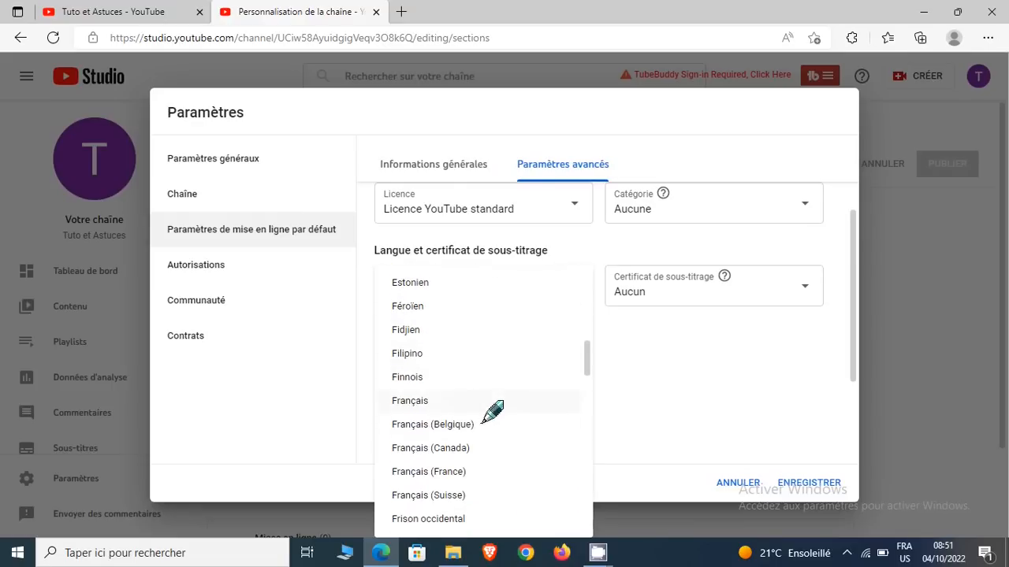
left_click(411, 400)
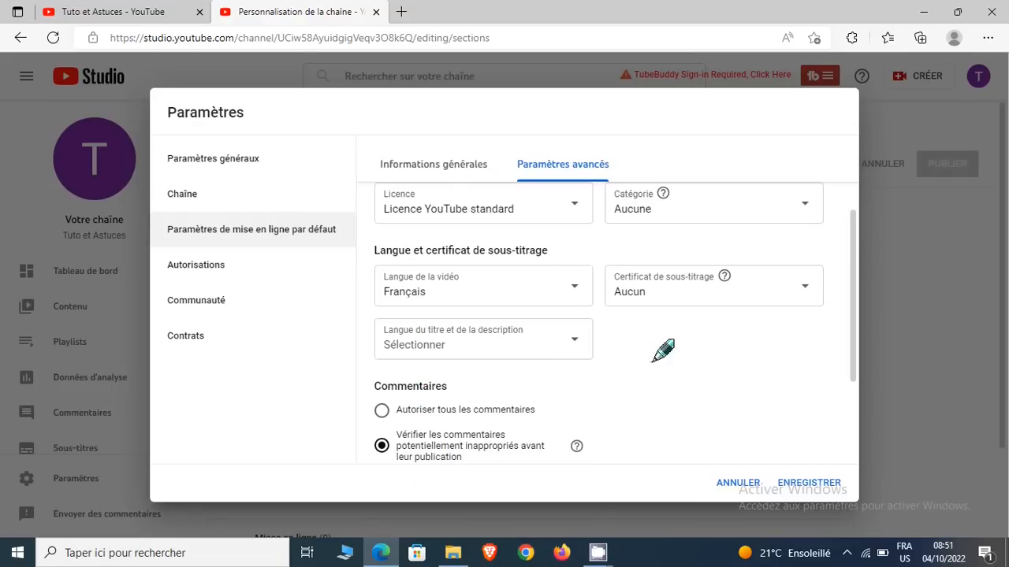
- Set the default language of the title and description to Français
scroll(761, 341, "down", 1)
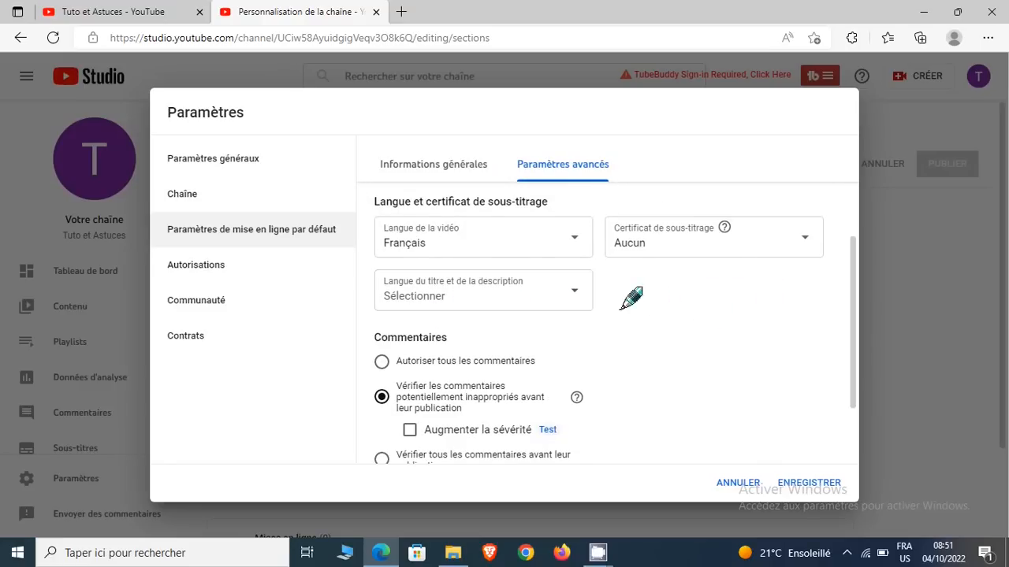
left_click(548, 298)
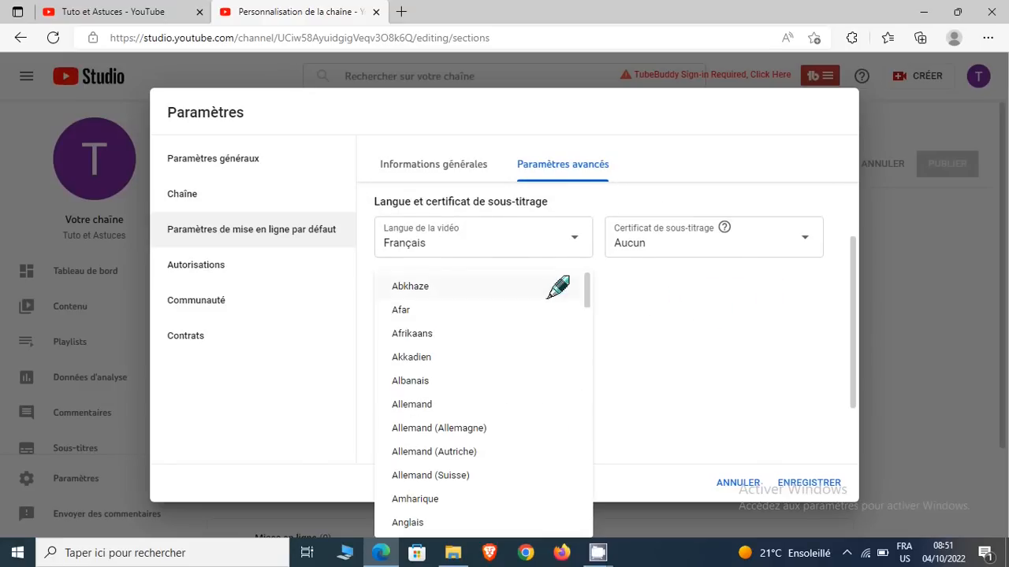
scroll(477, 334, "down", 10)
scroll(477, 337, "down", 9)
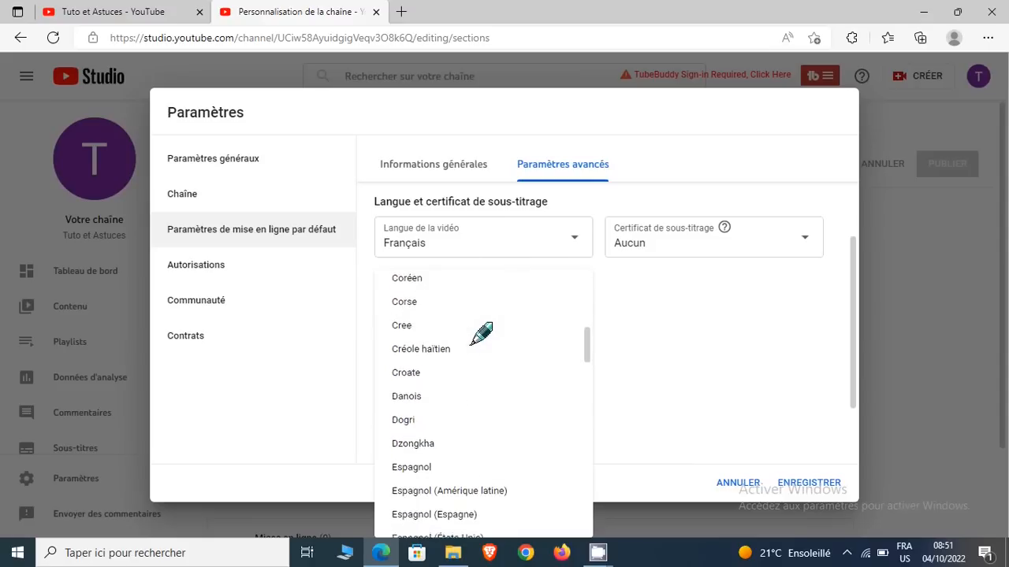
left_click(415, 328)
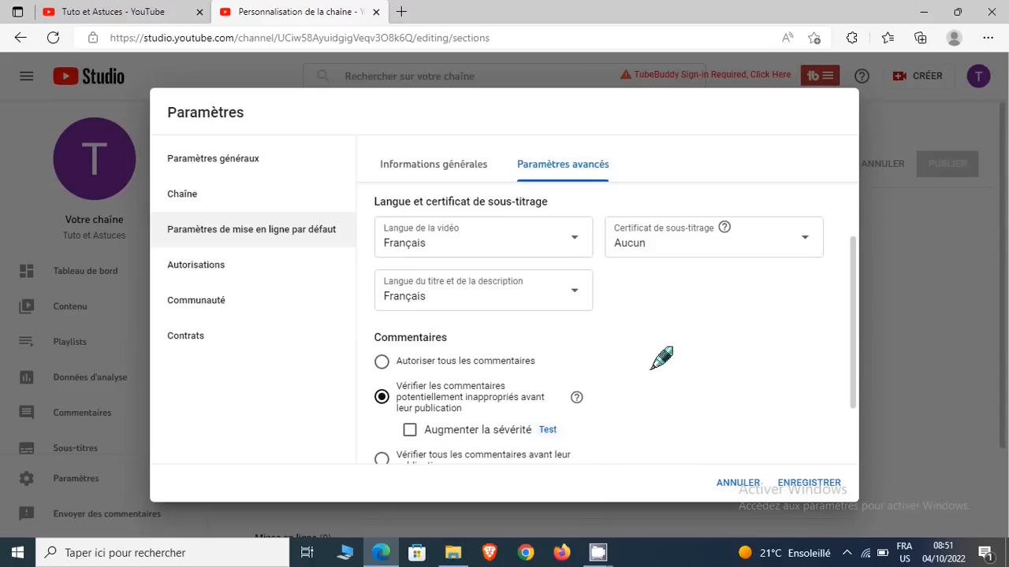
- Allow all comments by default on uploaded videos and save the settings
scroll(685, 361, "down", 1)
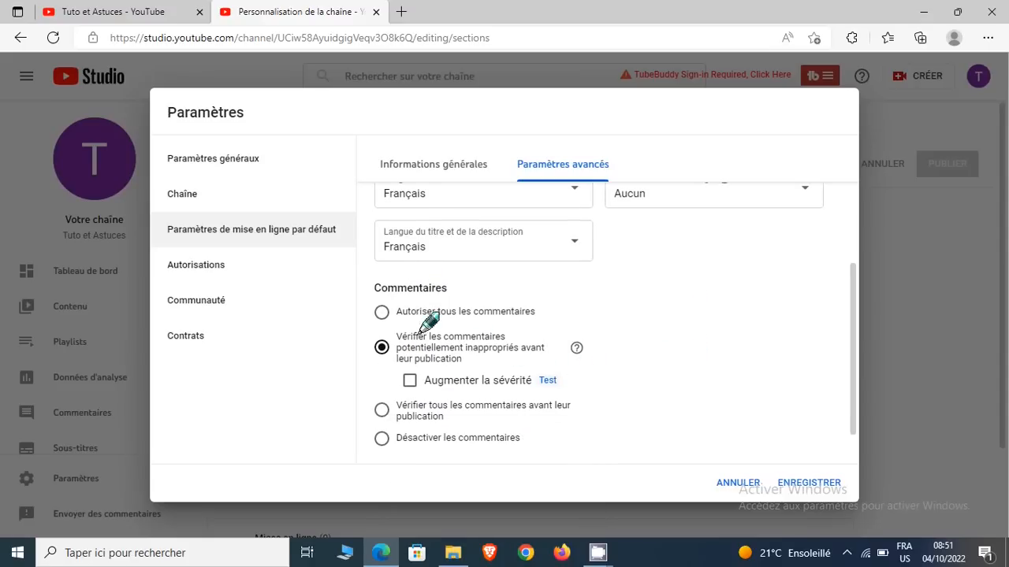
left_click(381, 312)
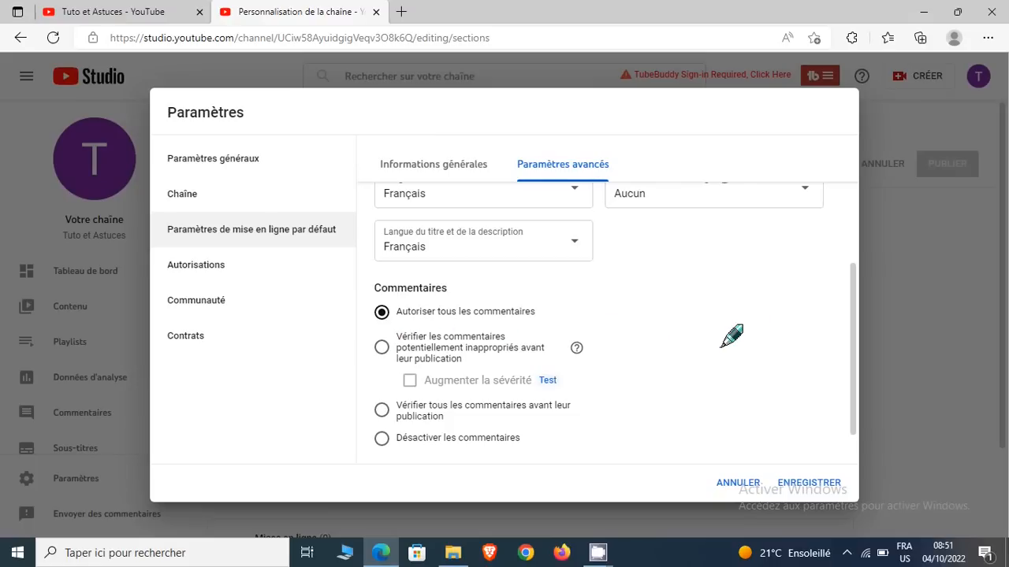
scroll(706, 336, "down", 1)
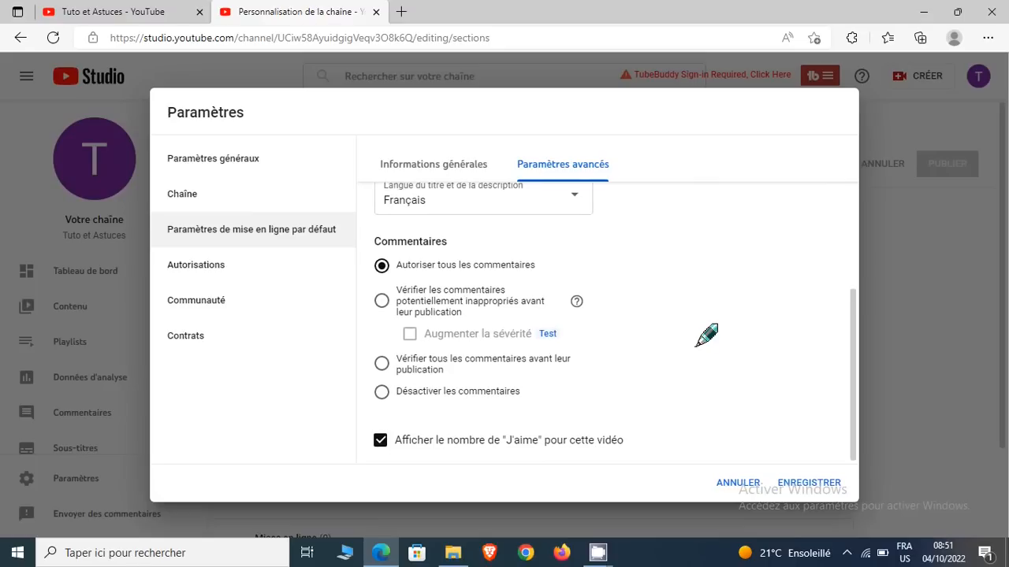
left_click(808, 482)
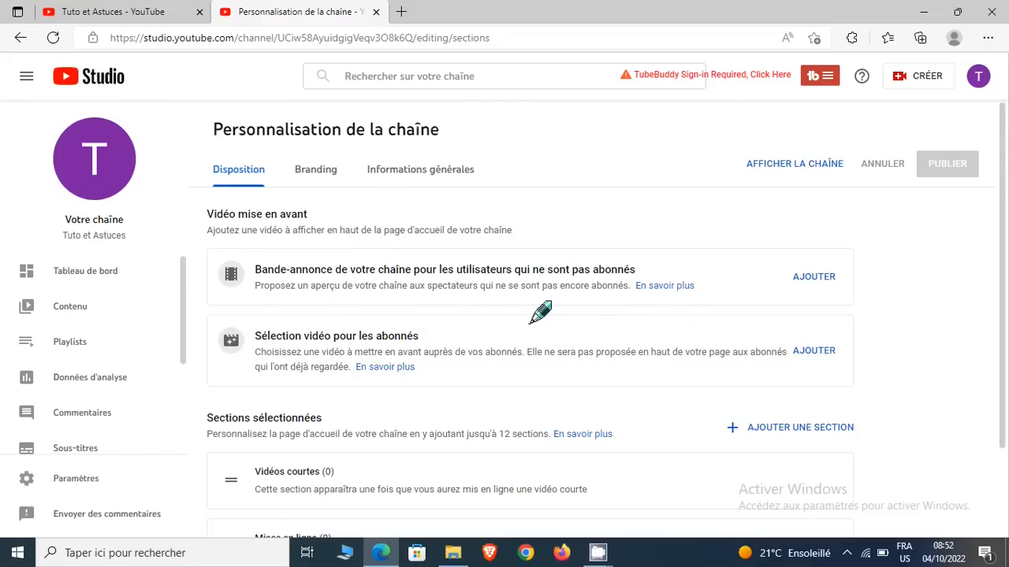
- Review the channel's layout sections and the branding requirements for the profile photo, banner image and video watermark
scroll(540, 312, "down", 2)
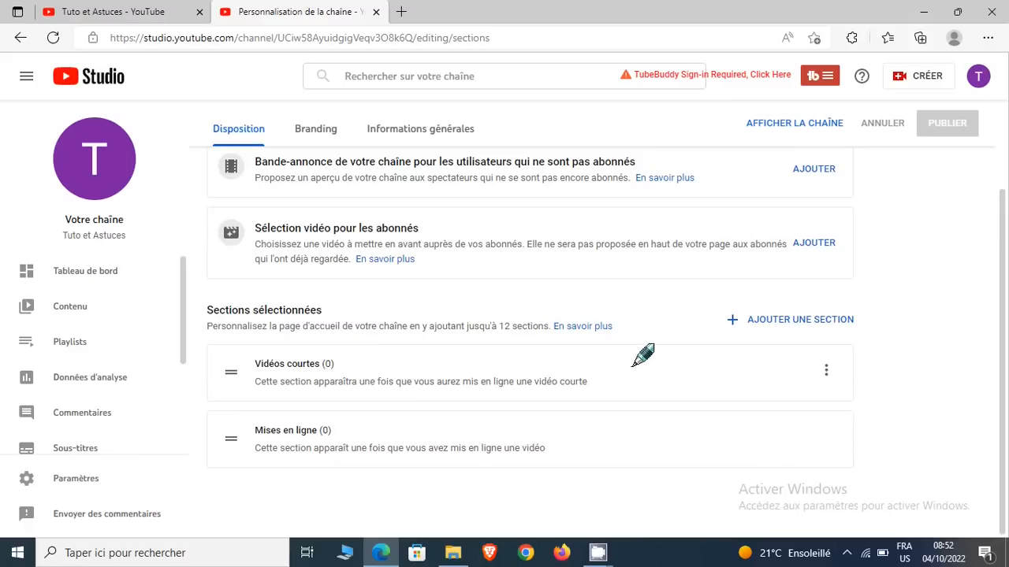
scroll(591, 323, "up", 2)
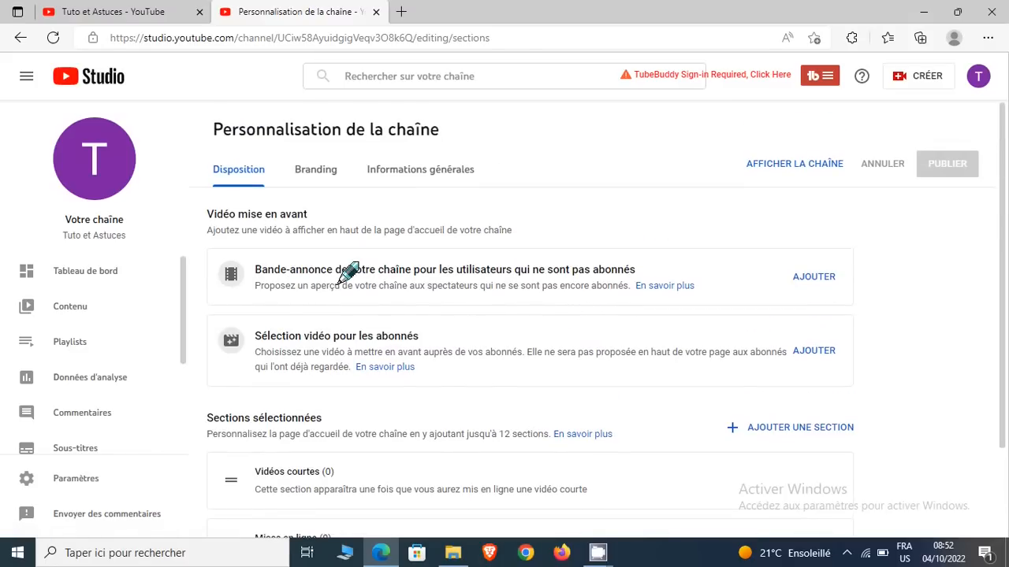
left_click(316, 168)
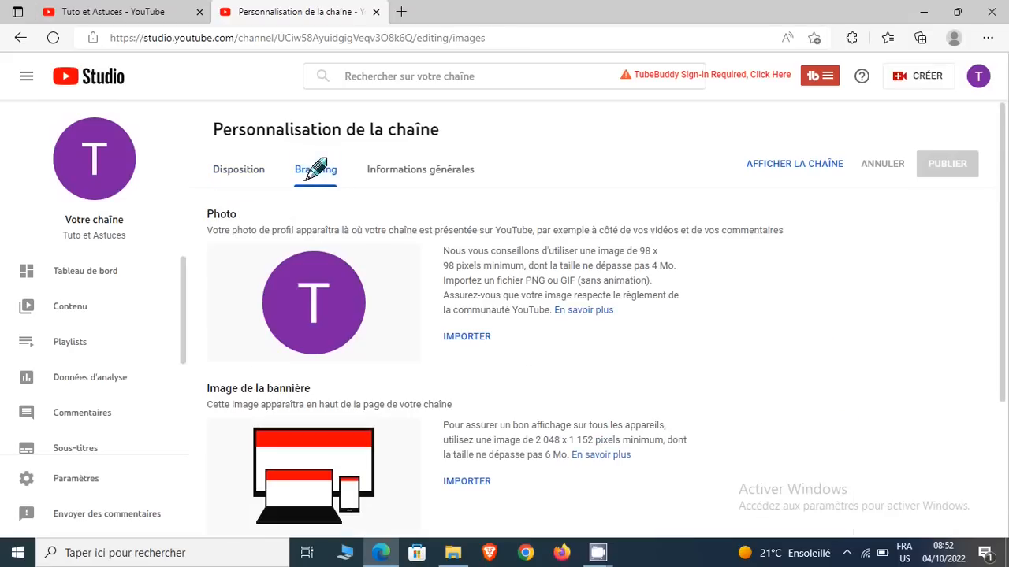
scroll(818, 307, "down", 2)
scroll(818, 307, "down", 1)
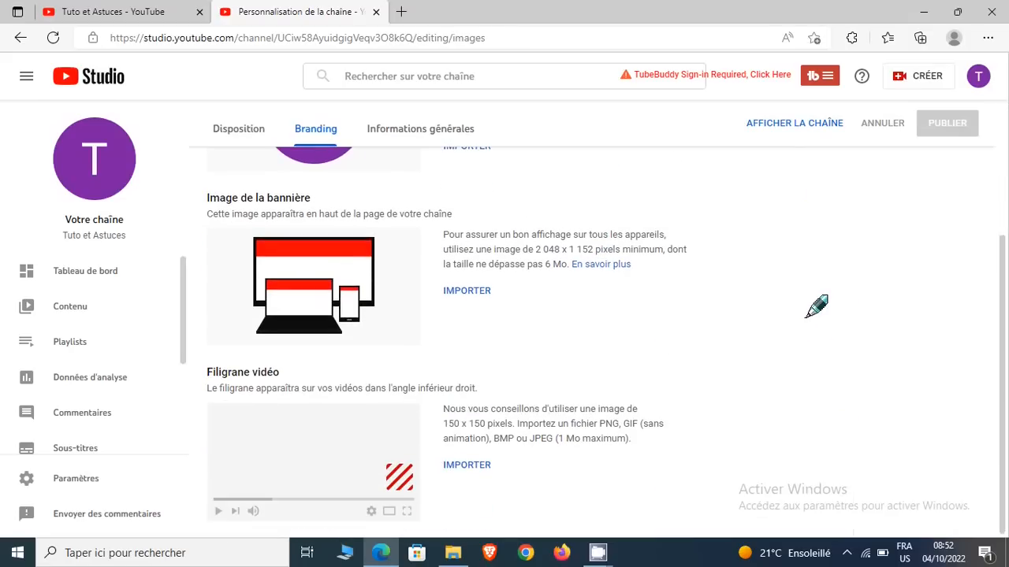
scroll(652, 301, "up", 3)
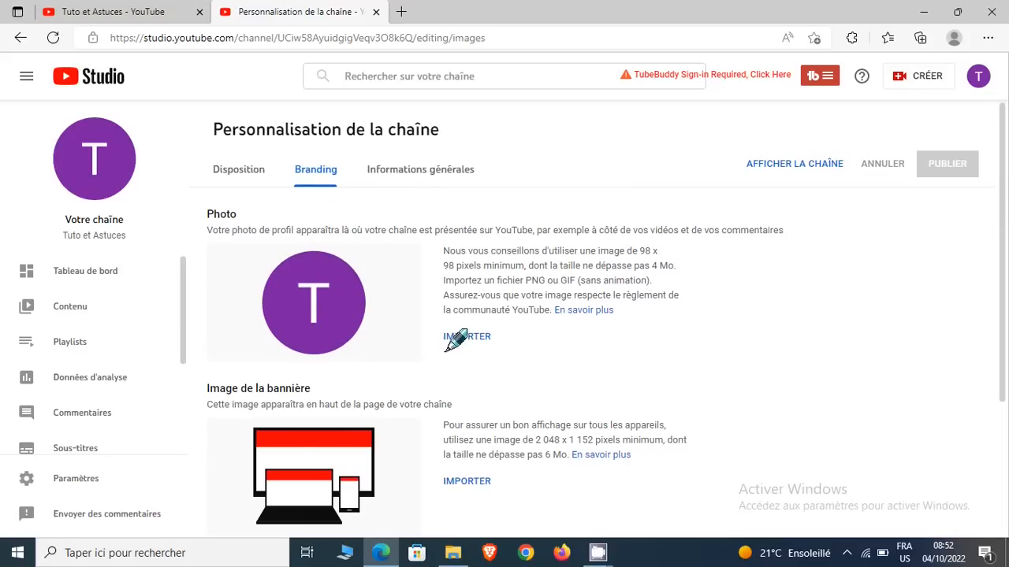
scroll(635, 337, "down", 2)
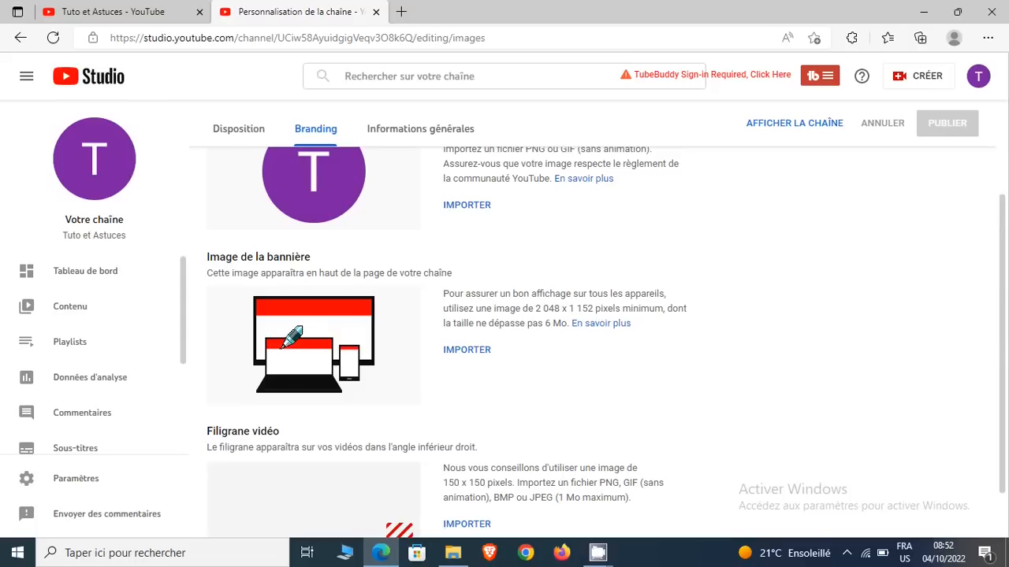
scroll(383, 326, "down", 1)
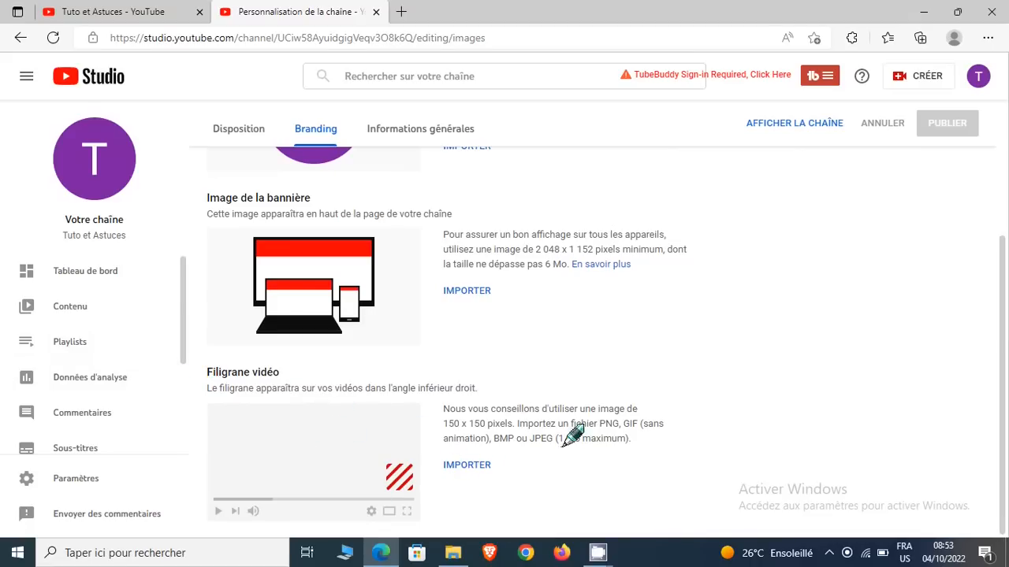
- Review the channel's general information, including its name and description, channel URL, links and contact e-mail field
left_click(419, 130)
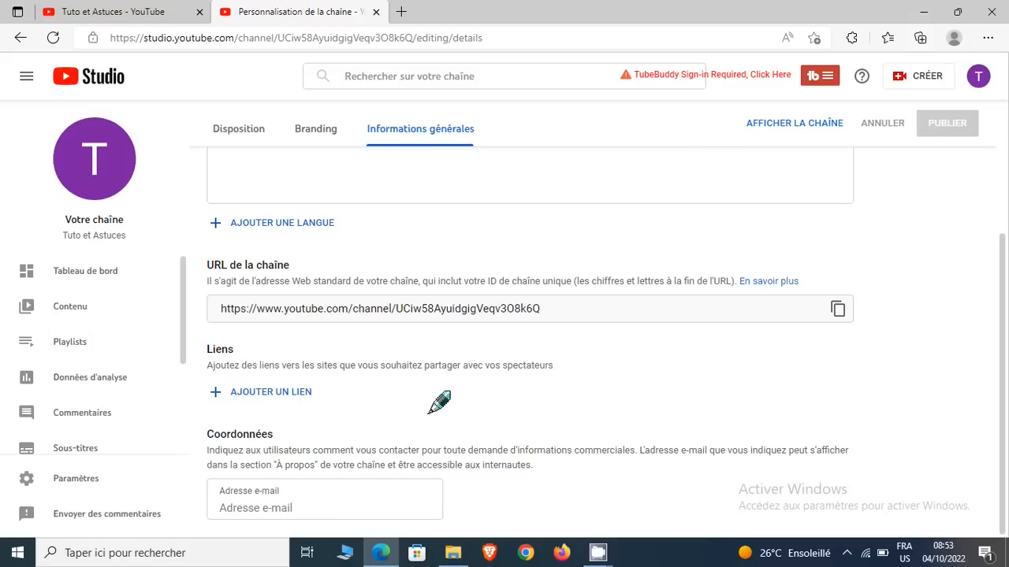
left_click(265, 506)
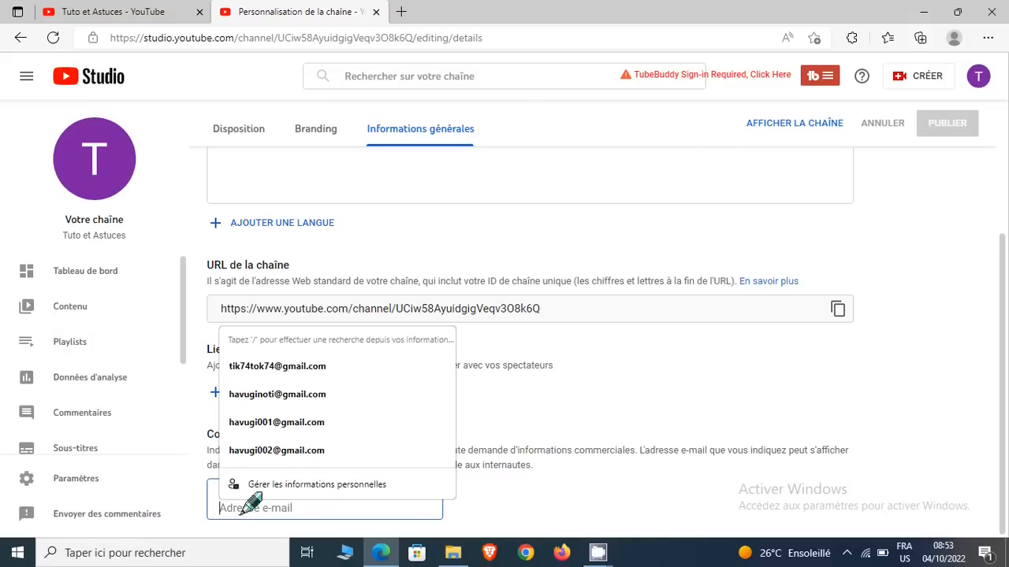
left_click(970, 368)
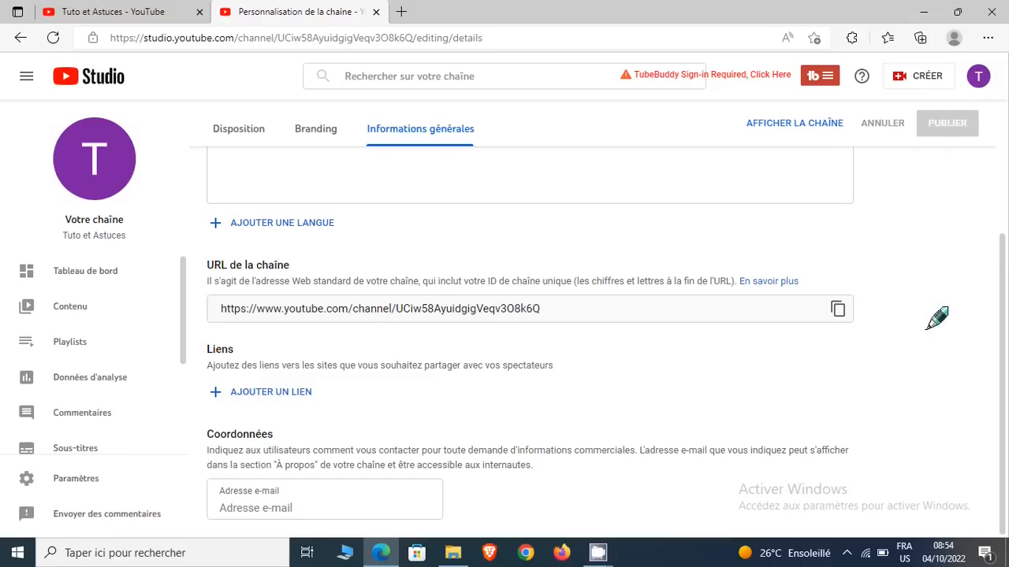
scroll(938, 292, "up", 3)
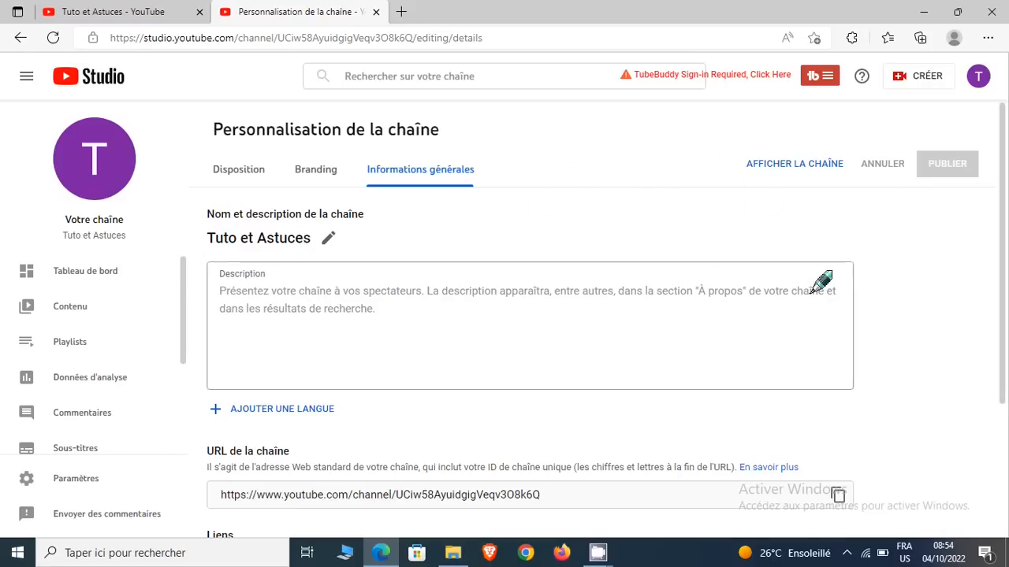
scroll(932, 265, "down", 3)
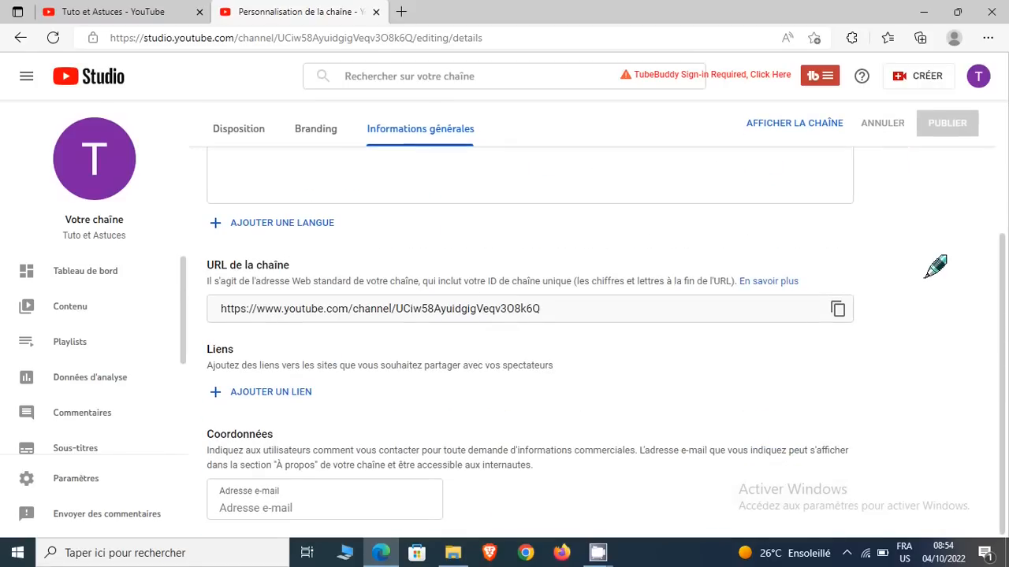
scroll(934, 267, "up", 3)
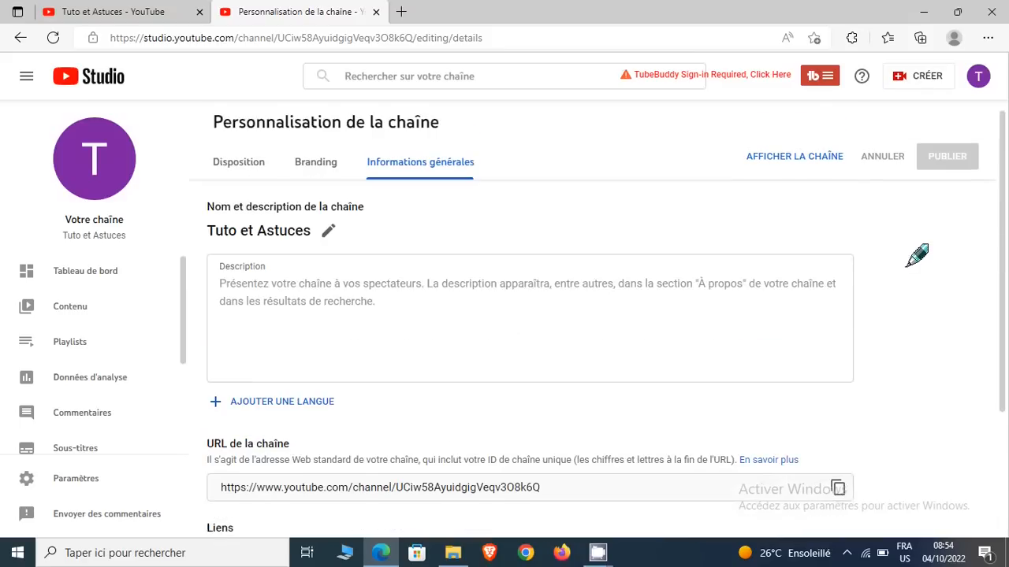